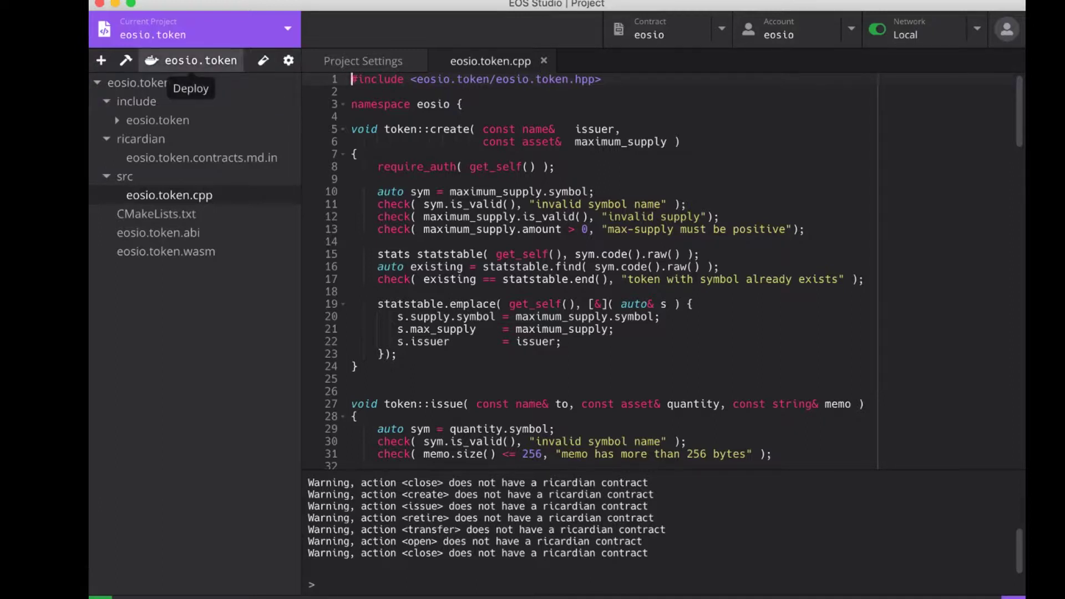
# Deploy the eosio.token project and open the starred eosio.token contract
pyautogui.click(190, 60)
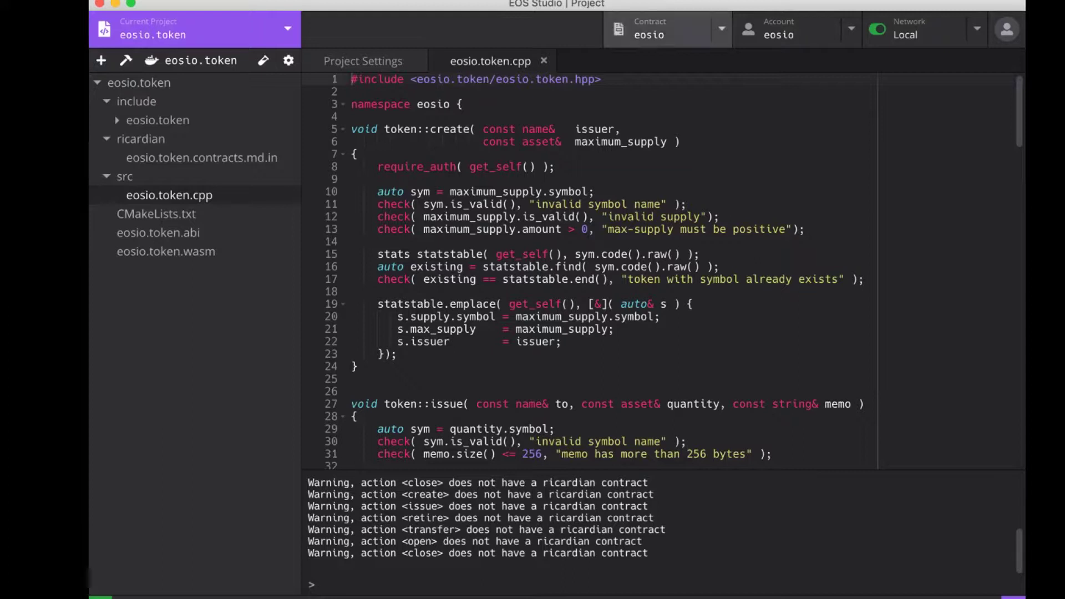
pyautogui.click(658, 29)
pyautogui.click(721, 29)
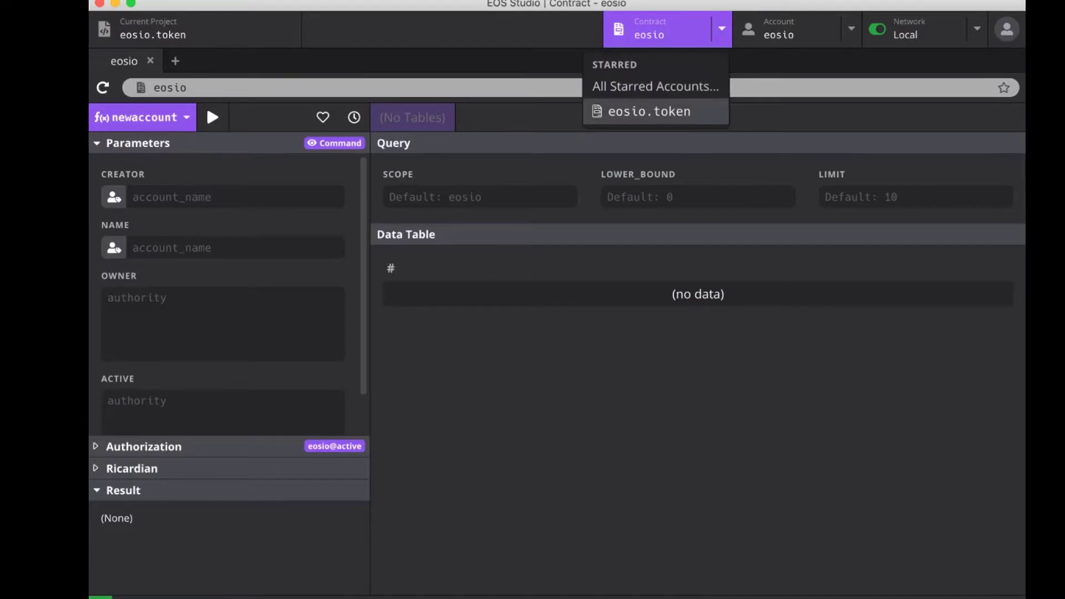
pyautogui.click(649, 111)
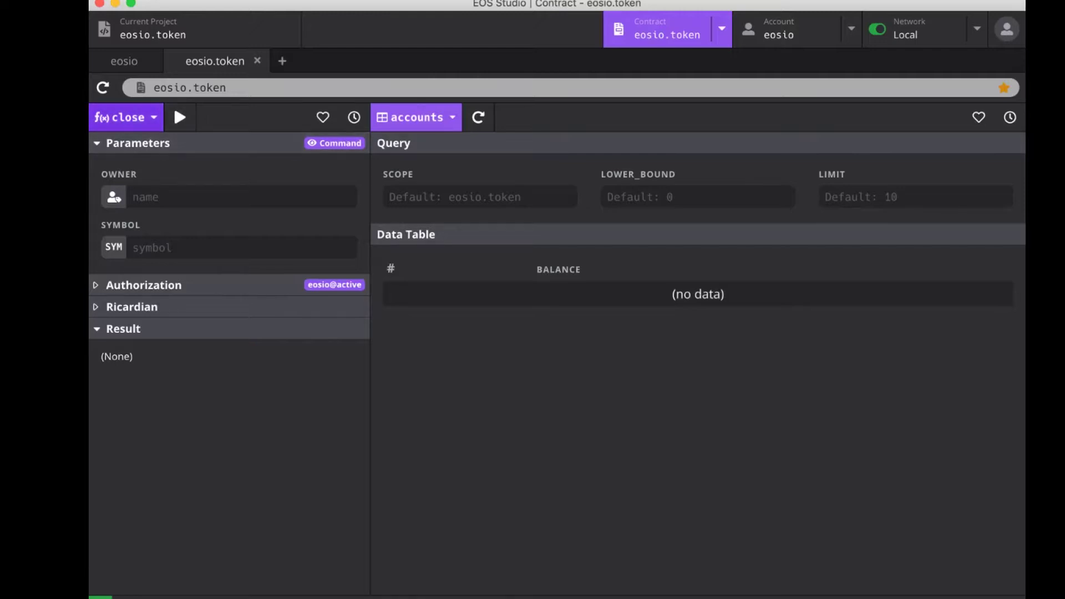
# Choose the create action of the eosio.token contract and set its issuer to eosio
pyautogui.click(126, 117)
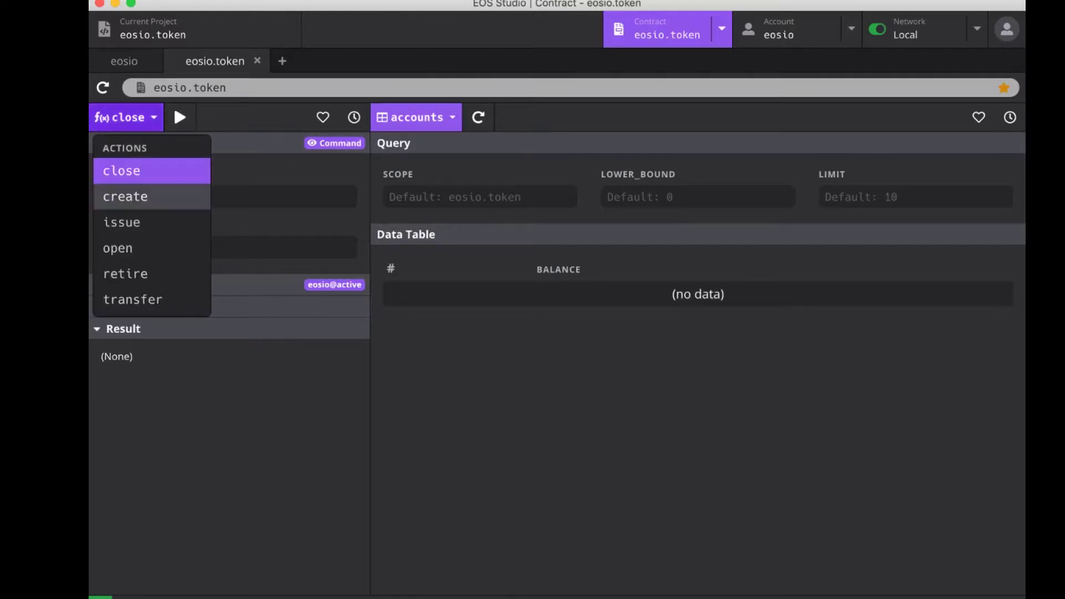
pyautogui.click(151, 197)
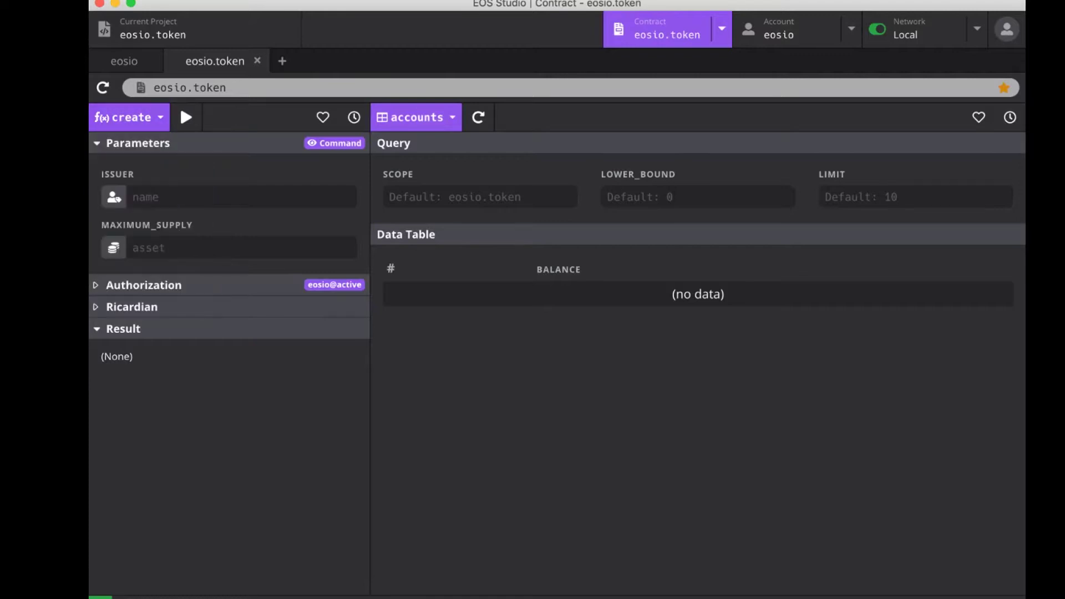
pyautogui.click(129, 117)
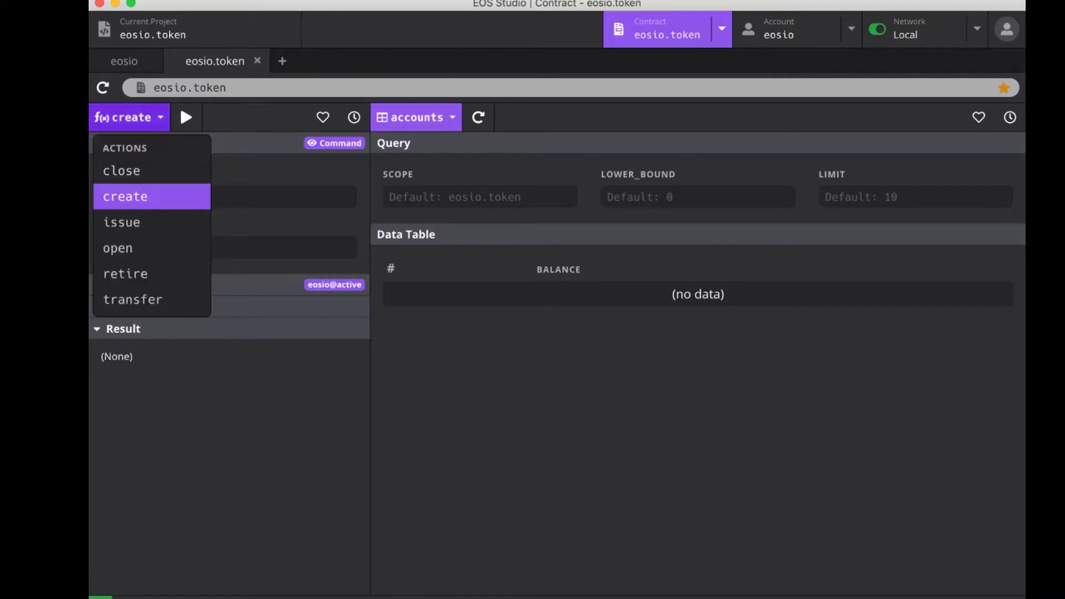
pyautogui.click(152, 197)
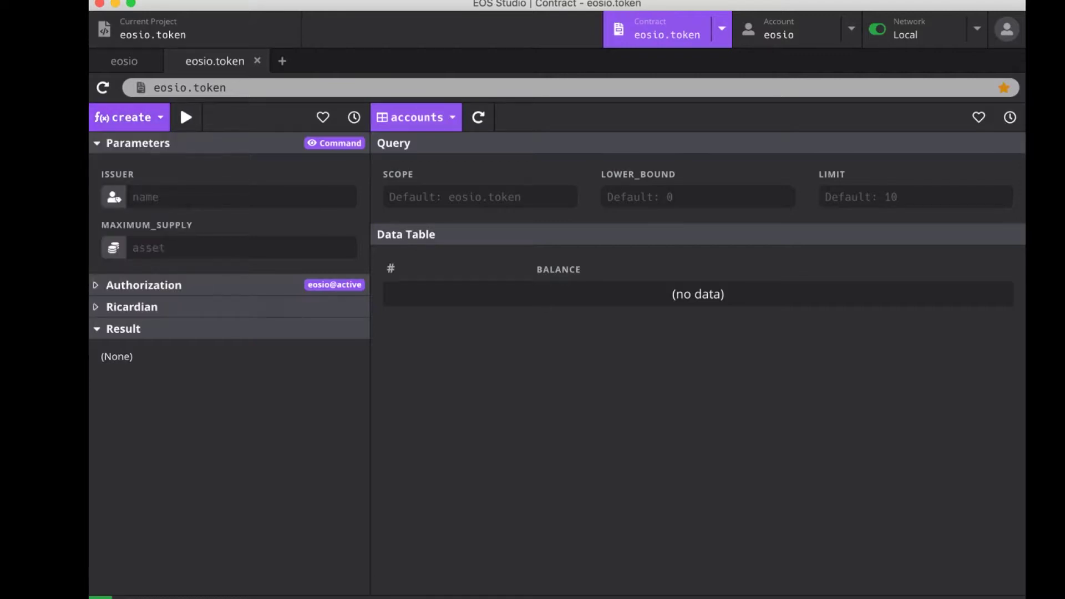
pyautogui.click(241, 197)
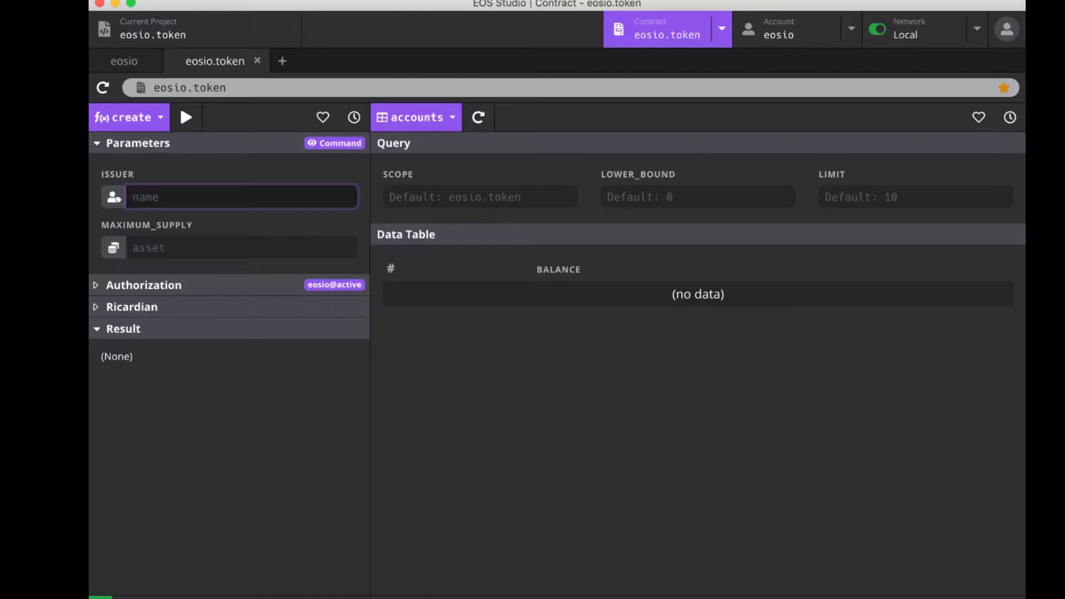
pyautogui.write('eosio')
pyautogui.press('Tab')
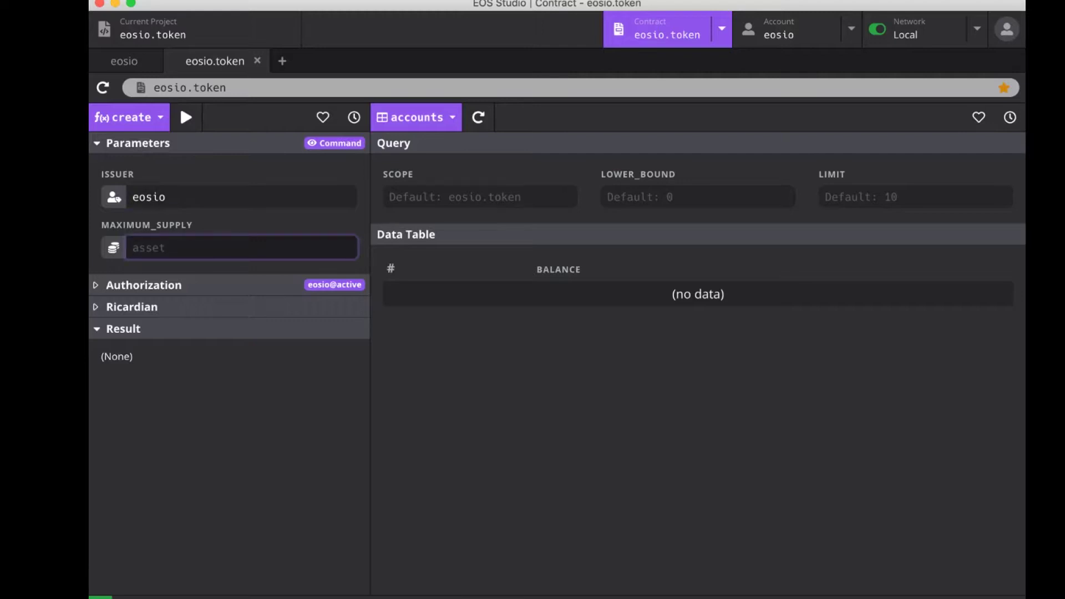
# Try to execute the create action with a maximum supply of 1000 and read through the execution result
pyautogui.write('1000 EOS')
pyautogui.press('BackSpace')
pyautogui.press('BackSpace')
pyautogui.press('BackSpace')
pyautogui.click(184, 116)
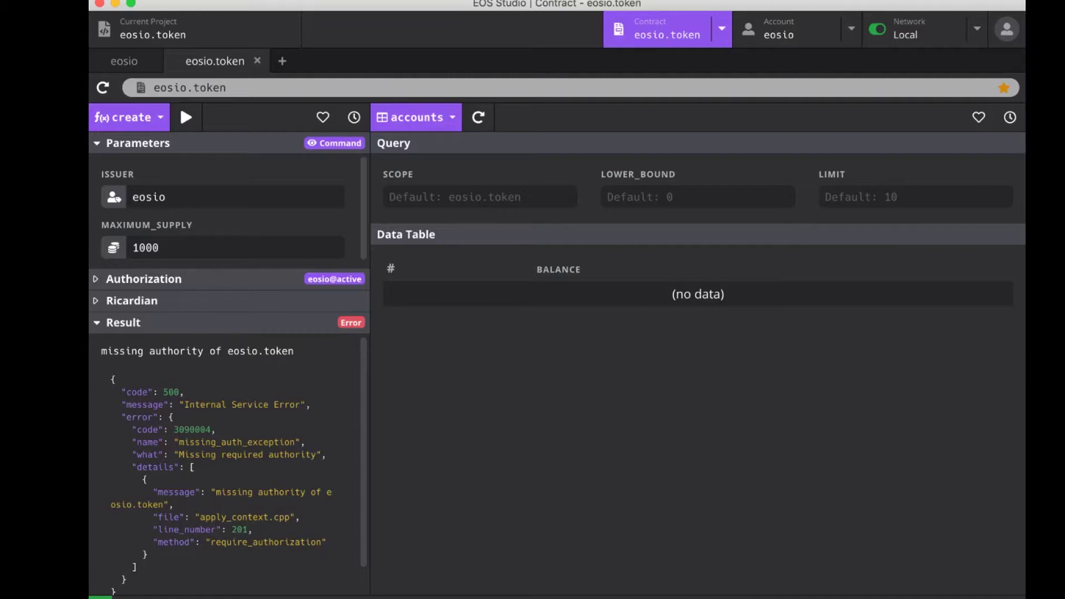
pyautogui.scroll(-2, 233, 466)
pyautogui.scroll(2, 229, 464)
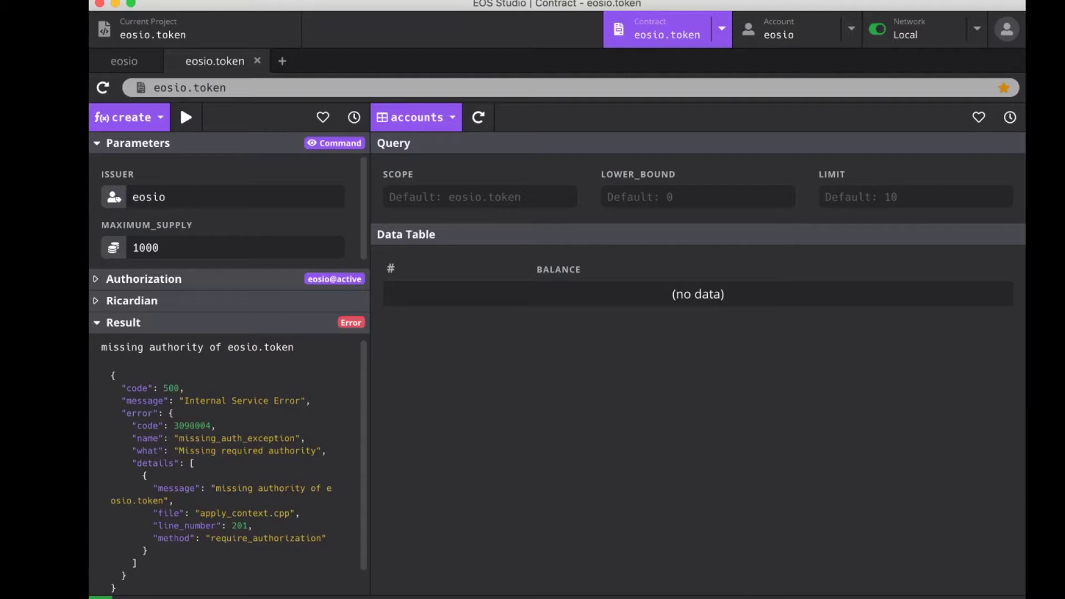
# Set the create action's maximum supply to 1000 EOS and switch the current account to eosio.token
pyautogui.click(160, 247)
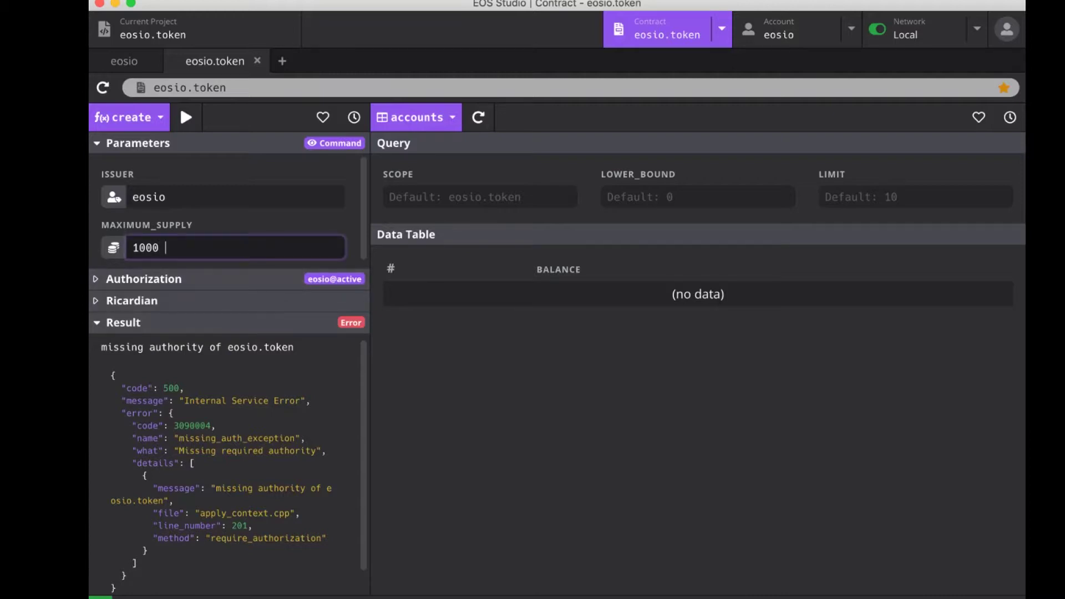
pyautogui.write('EOS')
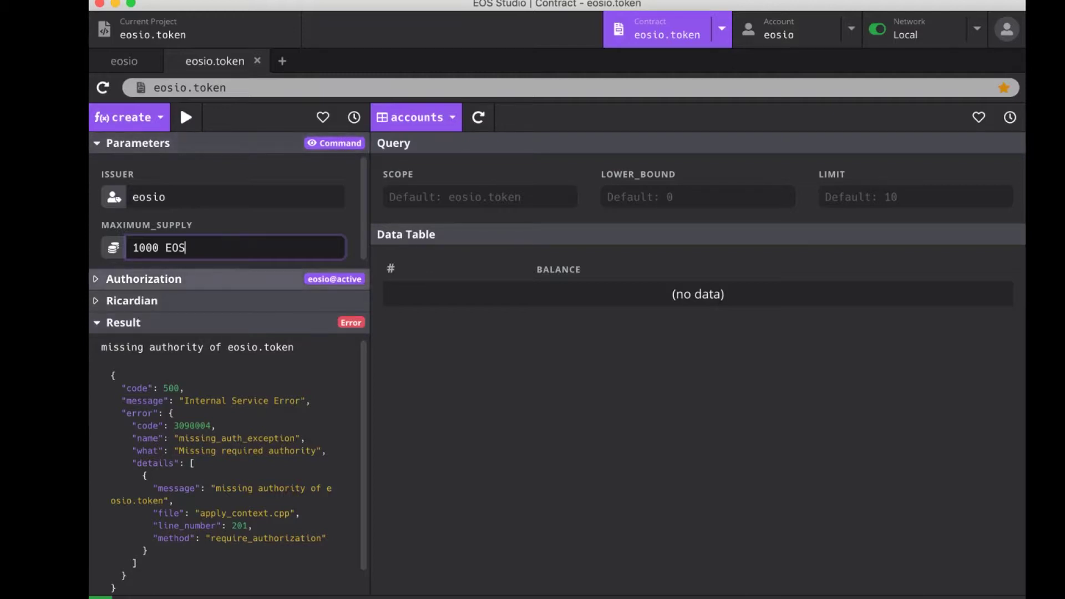
pyautogui.click(144, 279)
pyautogui.click(144, 259)
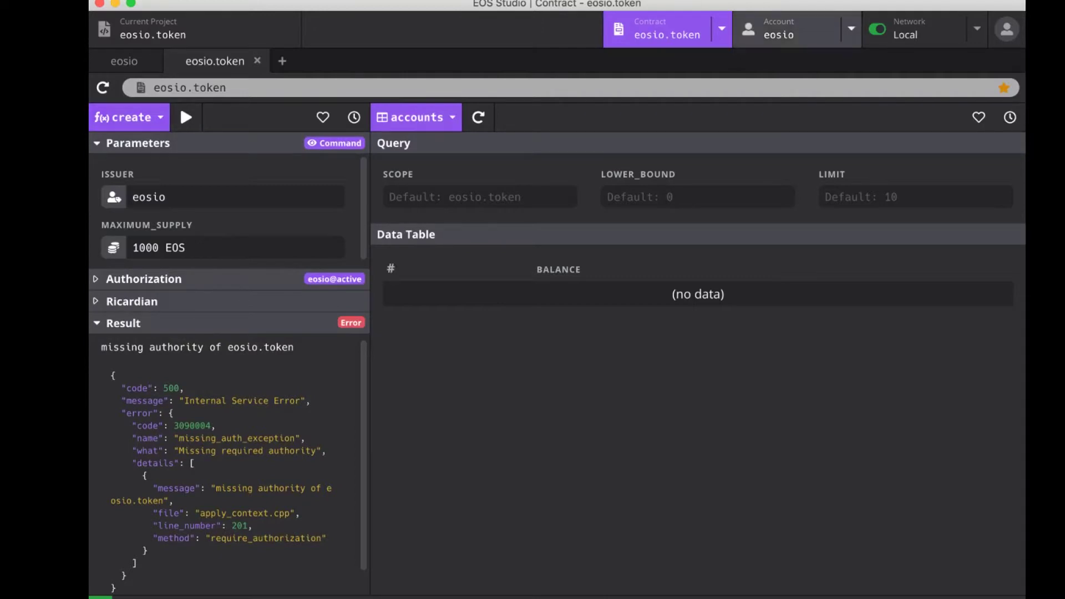
pyautogui.click(851, 29)
pyautogui.click(782, 143)
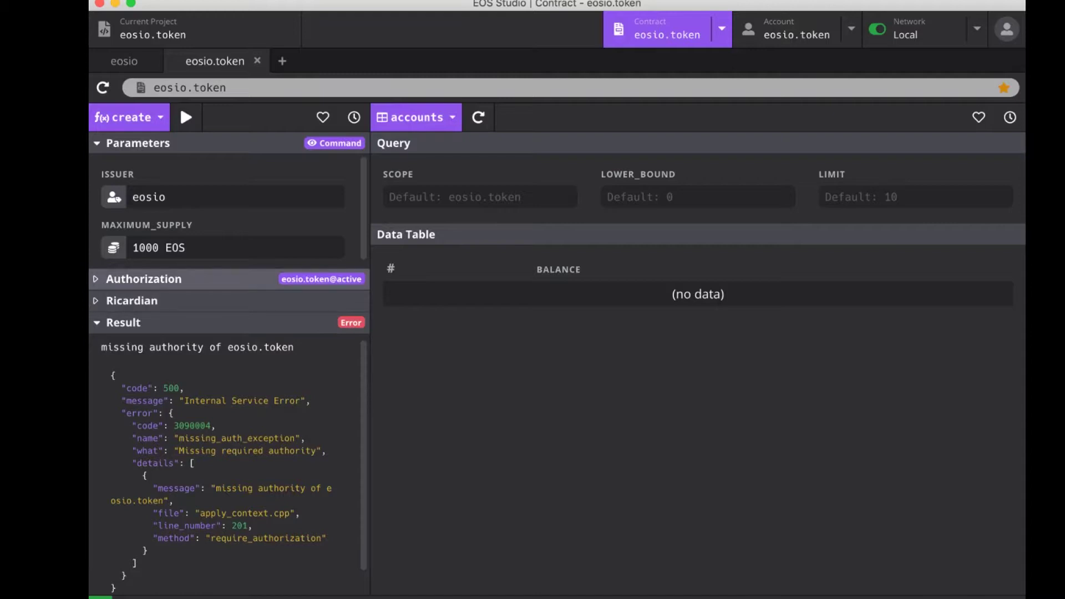
# Remove the EOS symbol from the maximum supply and try to execute create with only 1000
pyautogui.click(185, 247)
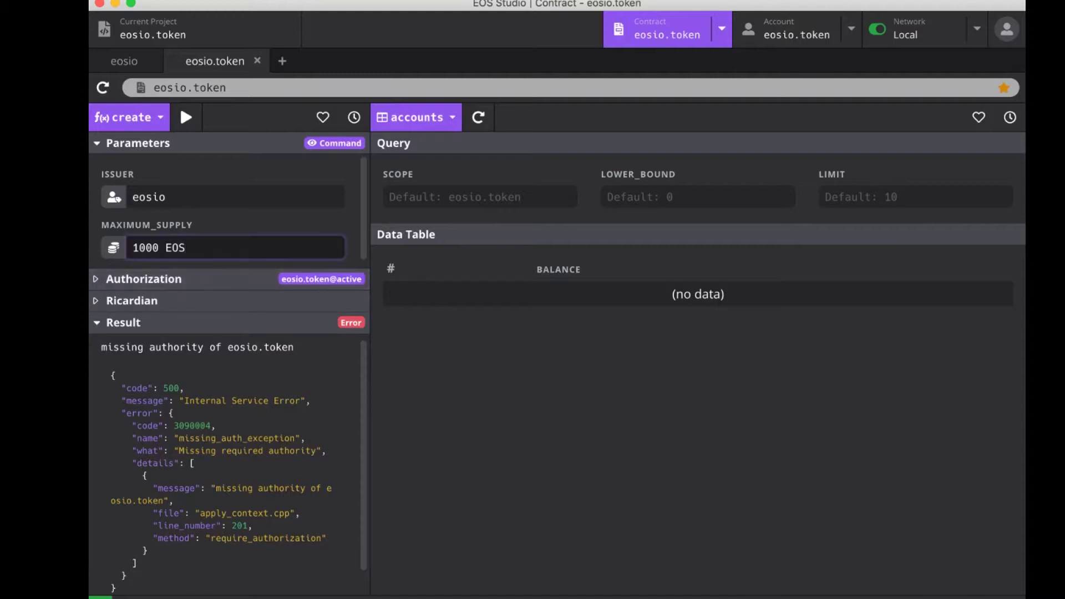
pyautogui.press('BackSpace')
pyautogui.press('BackSpace')
pyautogui.press('BackSpace')
pyautogui.click(185, 117)
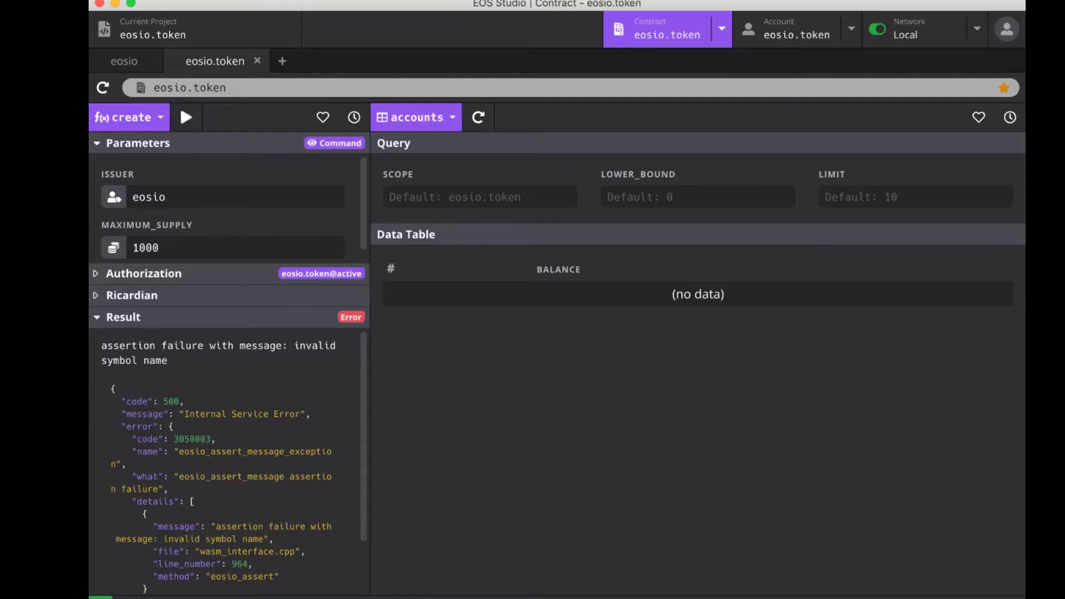
# Restore the EOS symbol so the maximum supply is 1000 EOS, and execute the create action
pyautogui.click(165, 247)
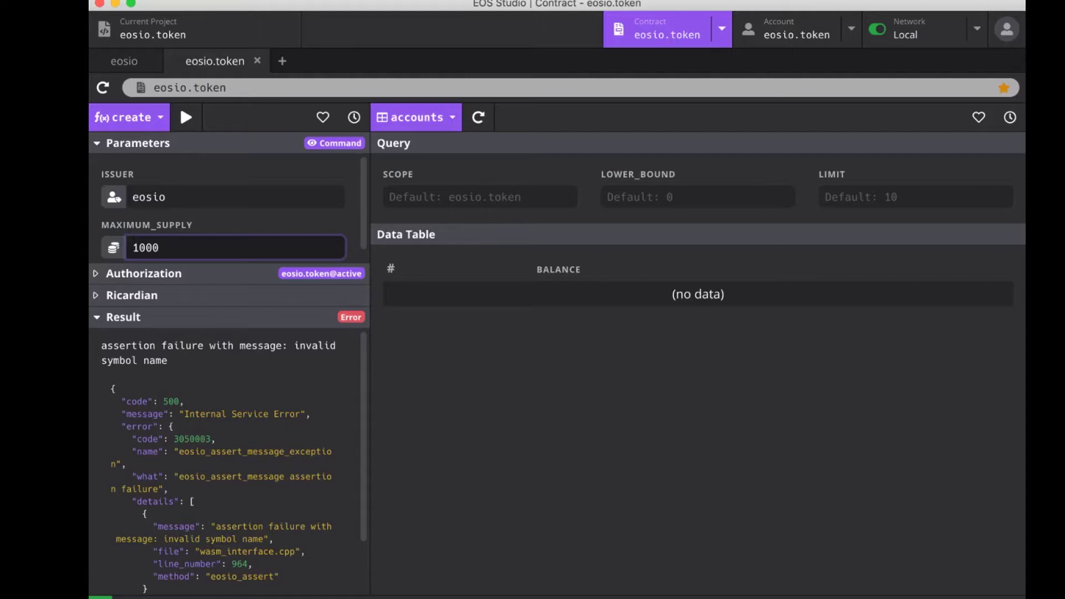
pyautogui.write('EOS')
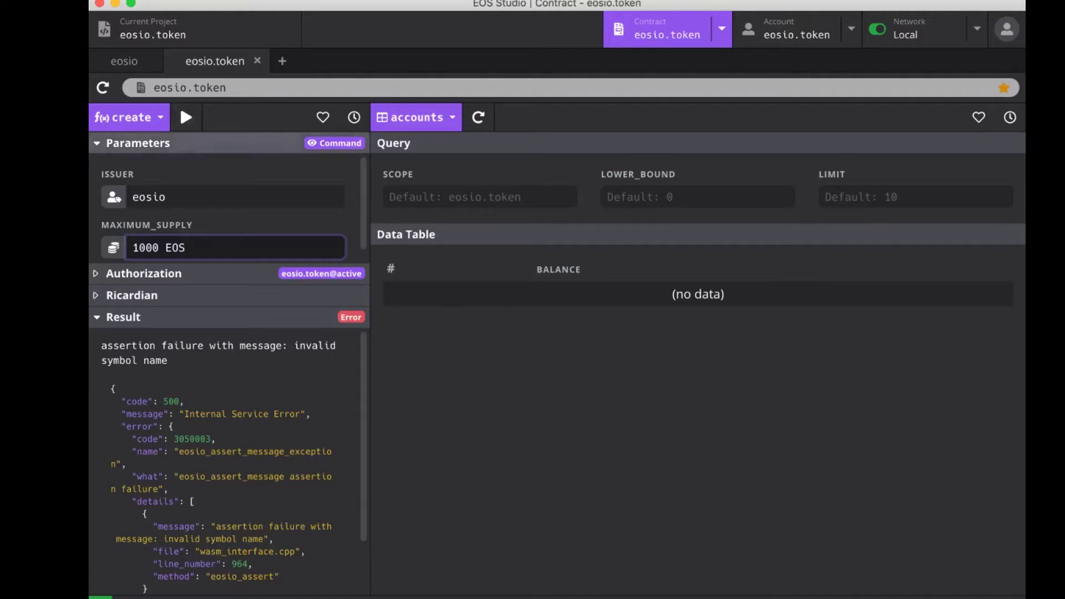
pyautogui.click(186, 117)
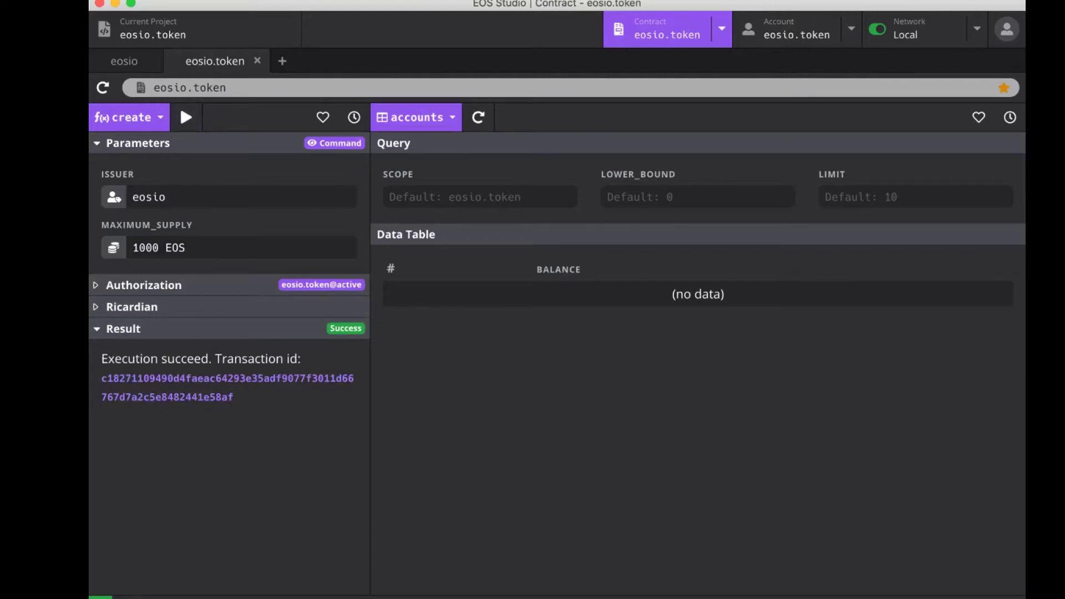
# Check the create transaction in the eosio.token account's transaction history
pyautogui.click(787, 29)
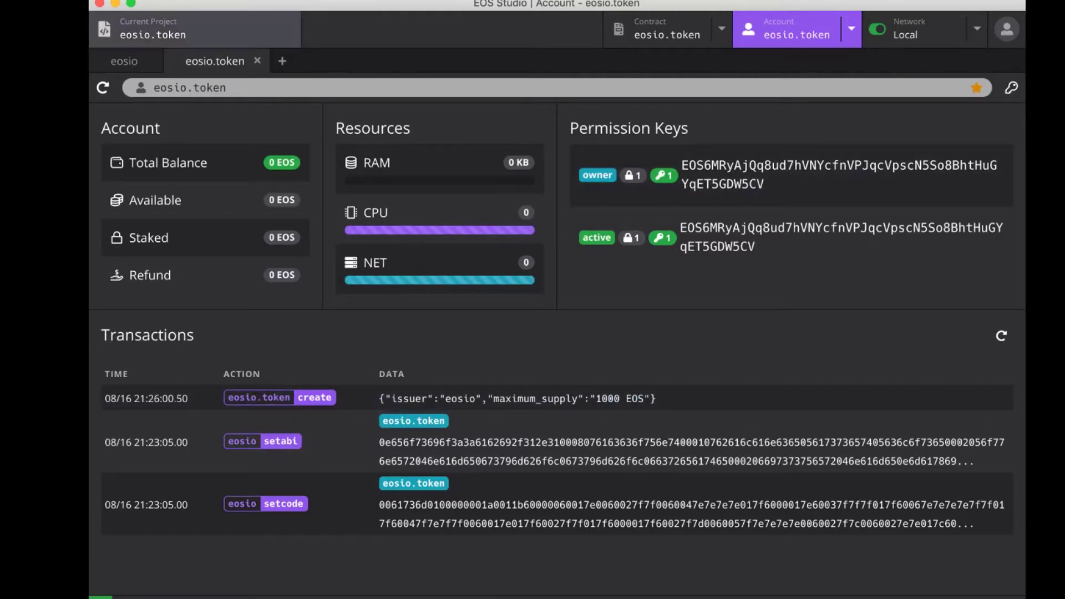
pyautogui.click(195, 29)
pyautogui.click(788, 29)
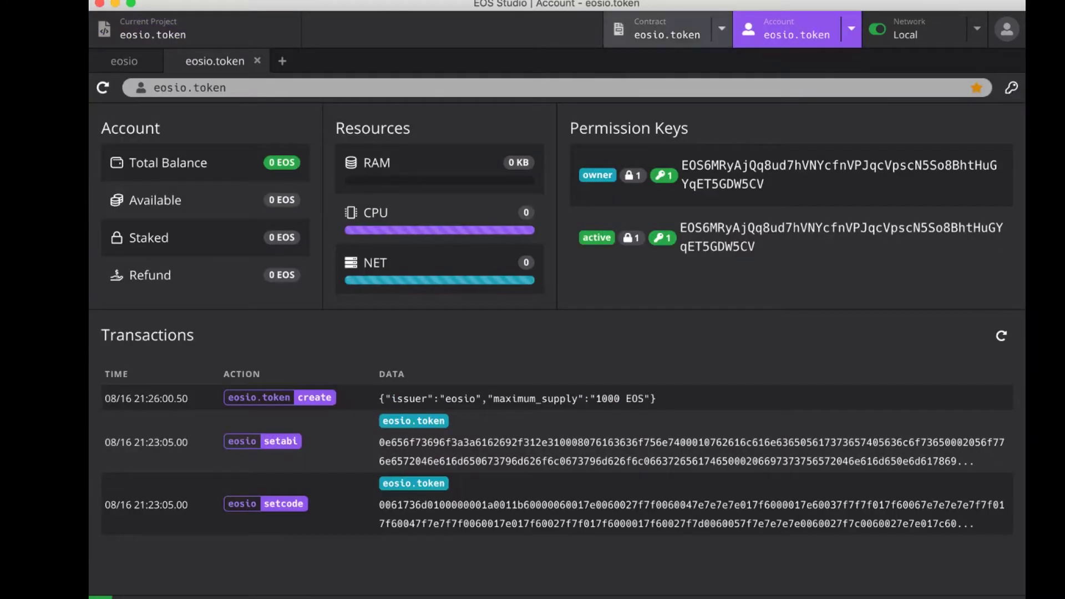
# Choose the contract's issue action, set the recipient to eosio and the quantity to 10 EOS, and try to execute it
pyautogui.click(666, 29)
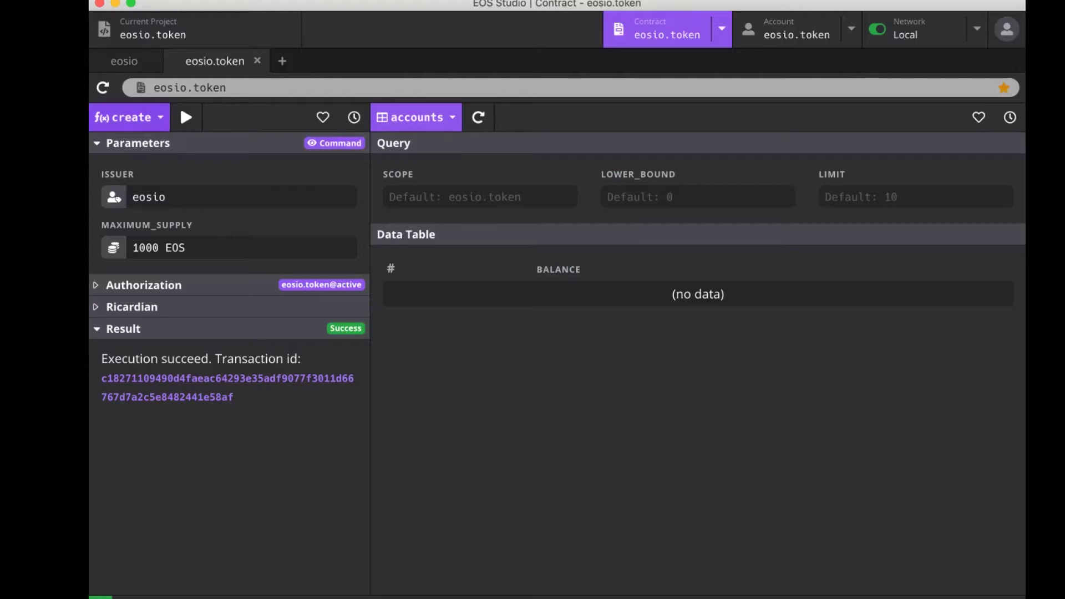
pyautogui.click(129, 117)
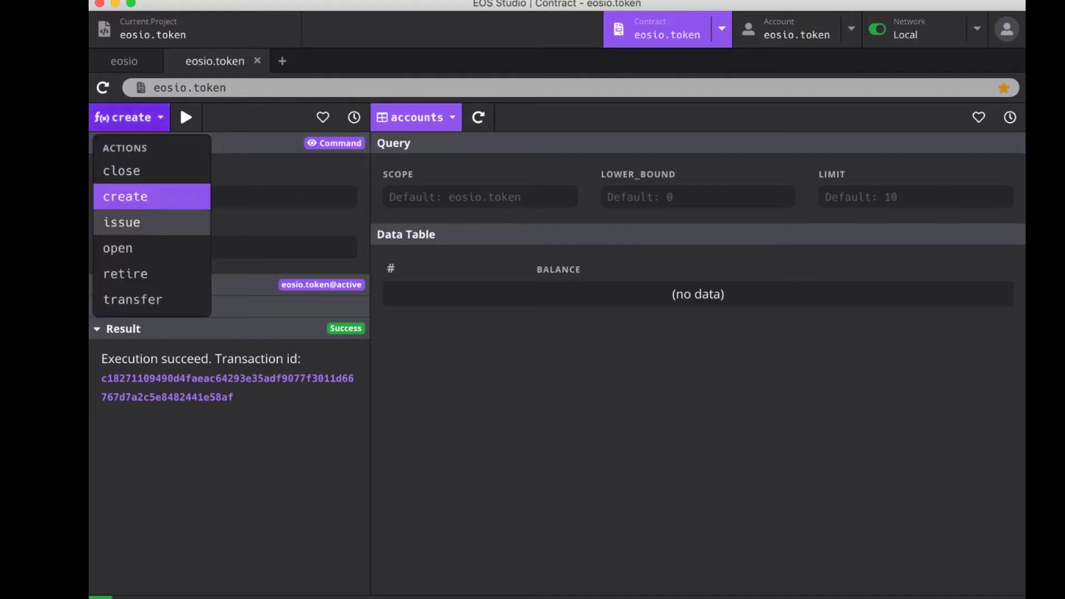
pyautogui.click(152, 222)
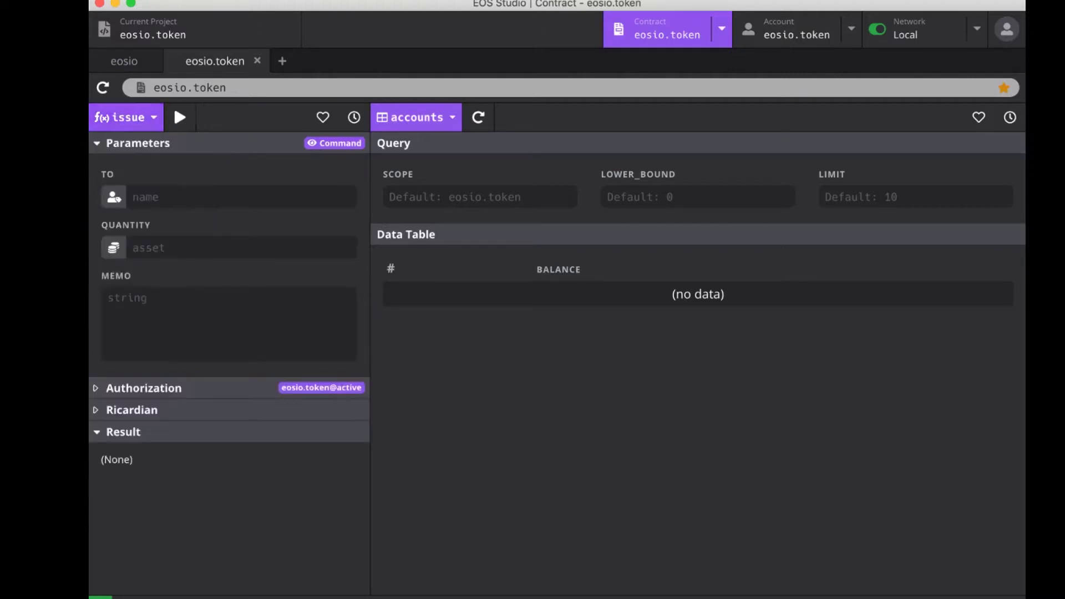
pyautogui.click(133, 197)
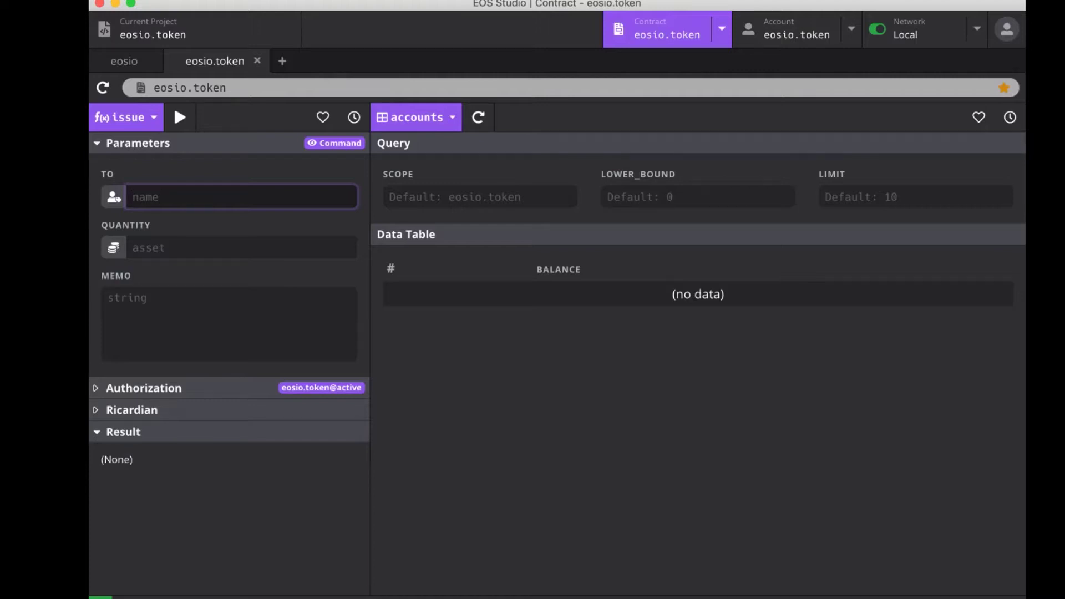
pyautogui.write('eosio')
pyautogui.click(133, 248)
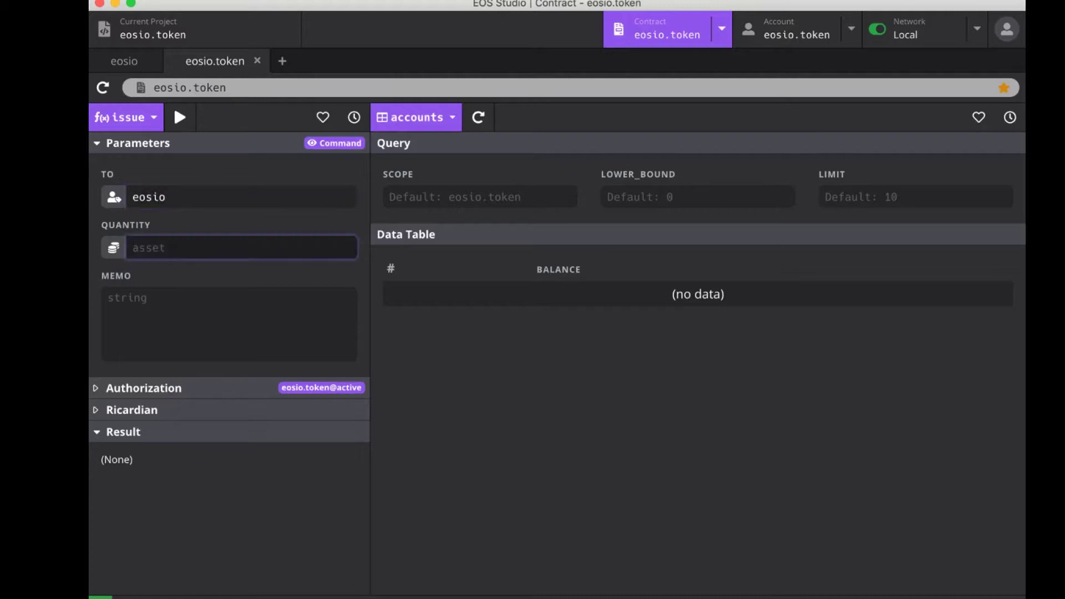
pyautogui.write('10 EOS')
pyautogui.click(180, 117)
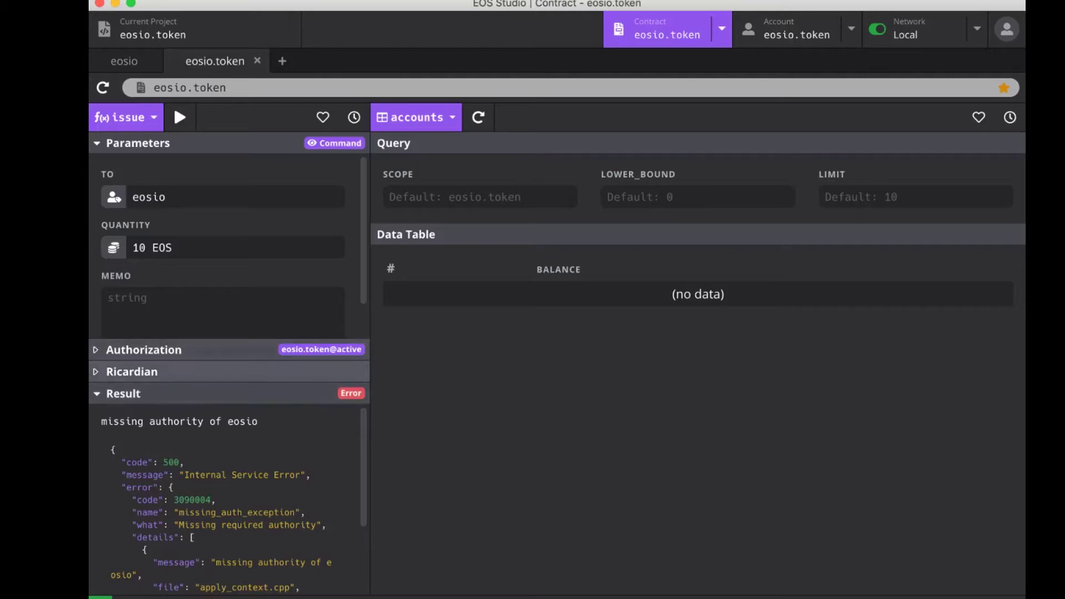
# Set the issue action's authorization actor to eosio and execute the action again
pyautogui.click(143, 349)
pyautogui.click(241, 370)
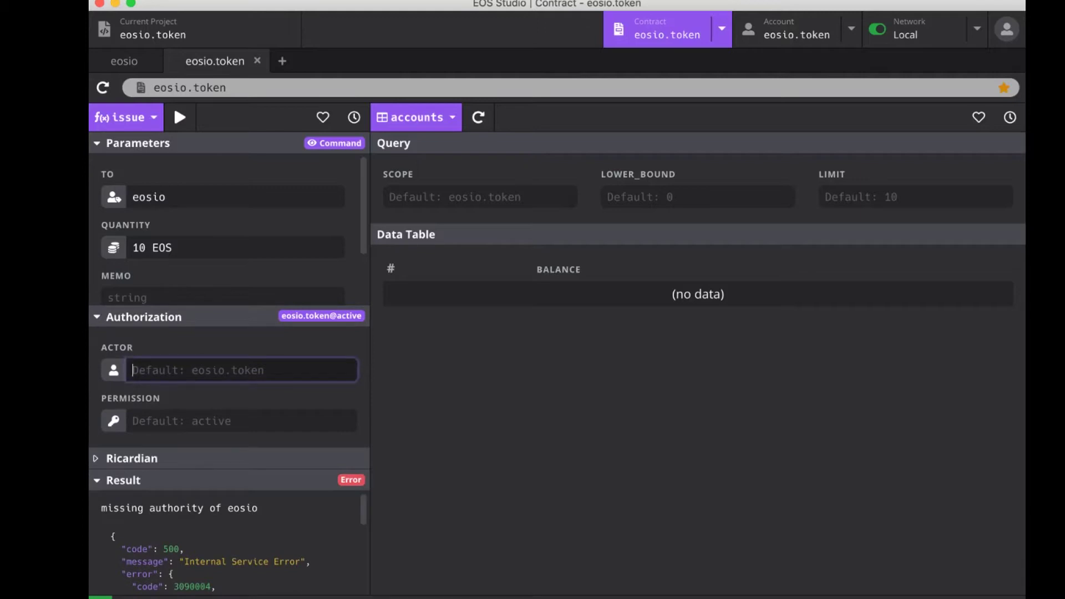
pyautogui.write('eosio')
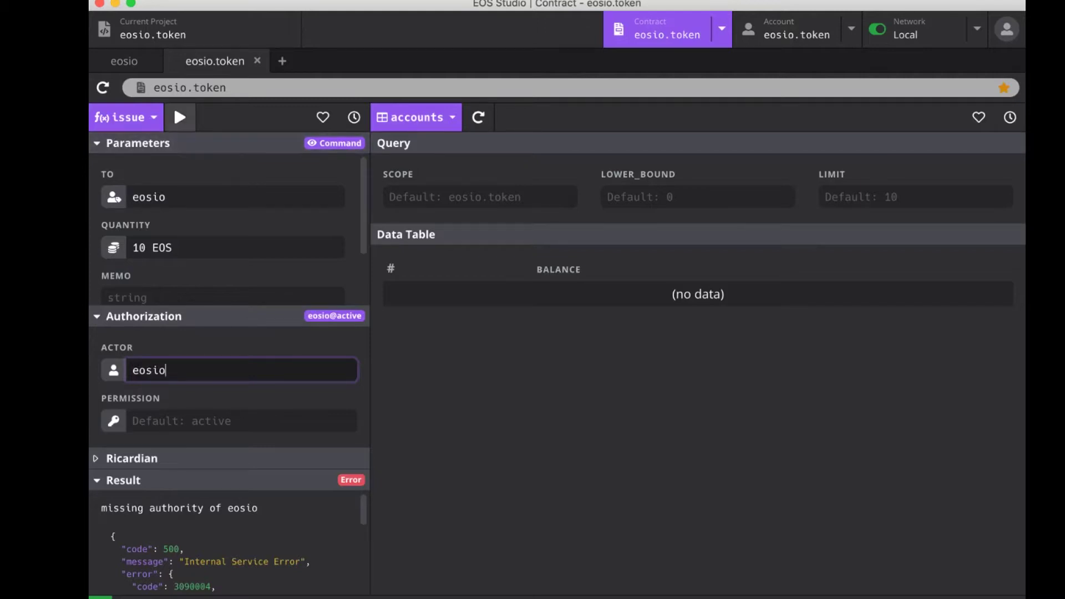
pyautogui.click(179, 117)
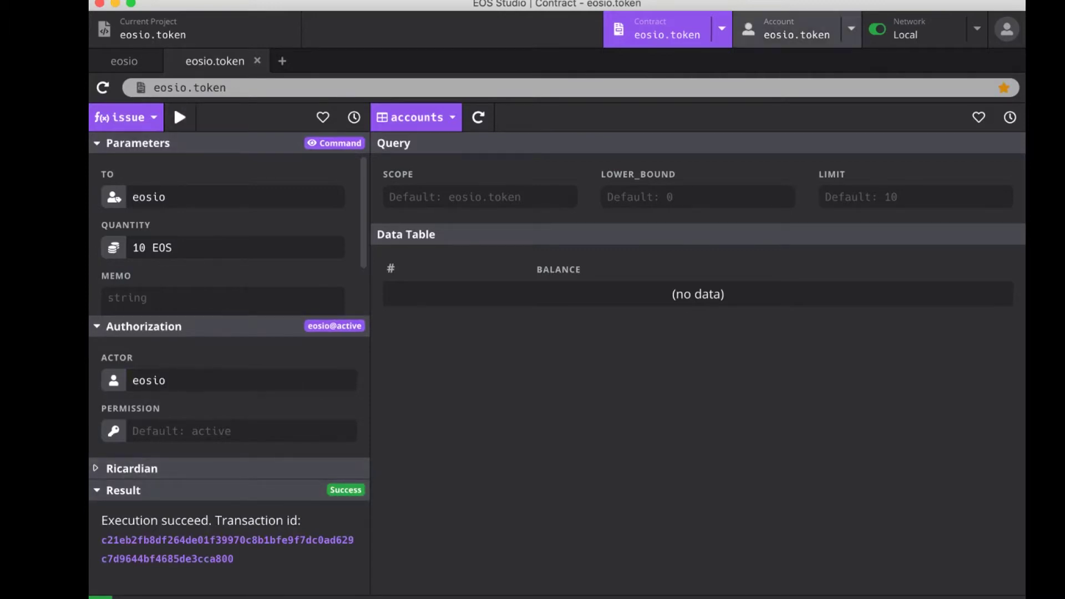
# Review the issue transaction in the histories of the eosio.token and eosio accounts
pyautogui.click(797, 29)
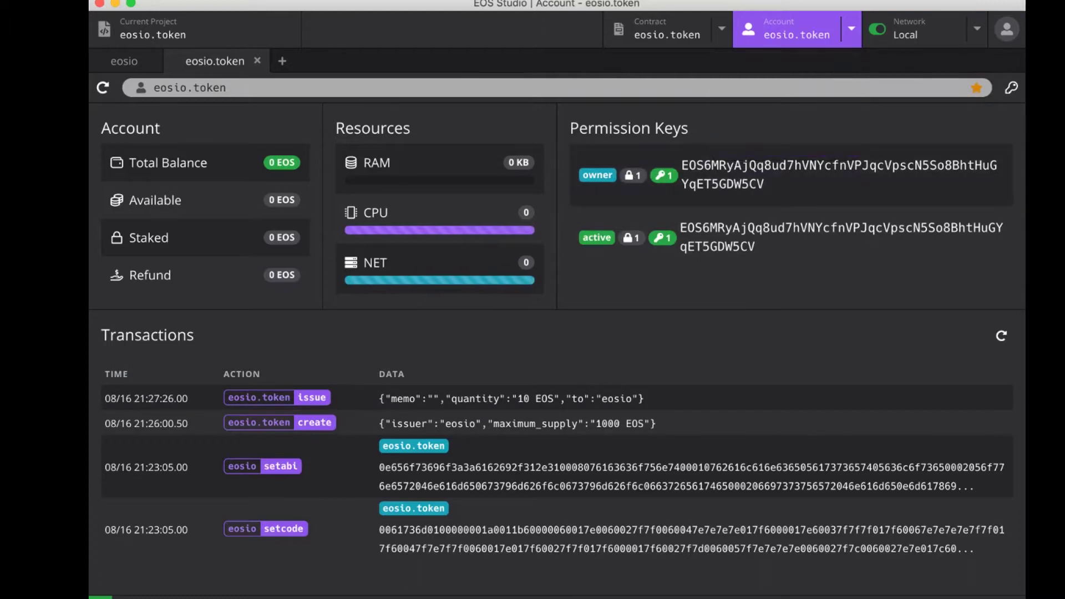
pyautogui.click(124, 61)
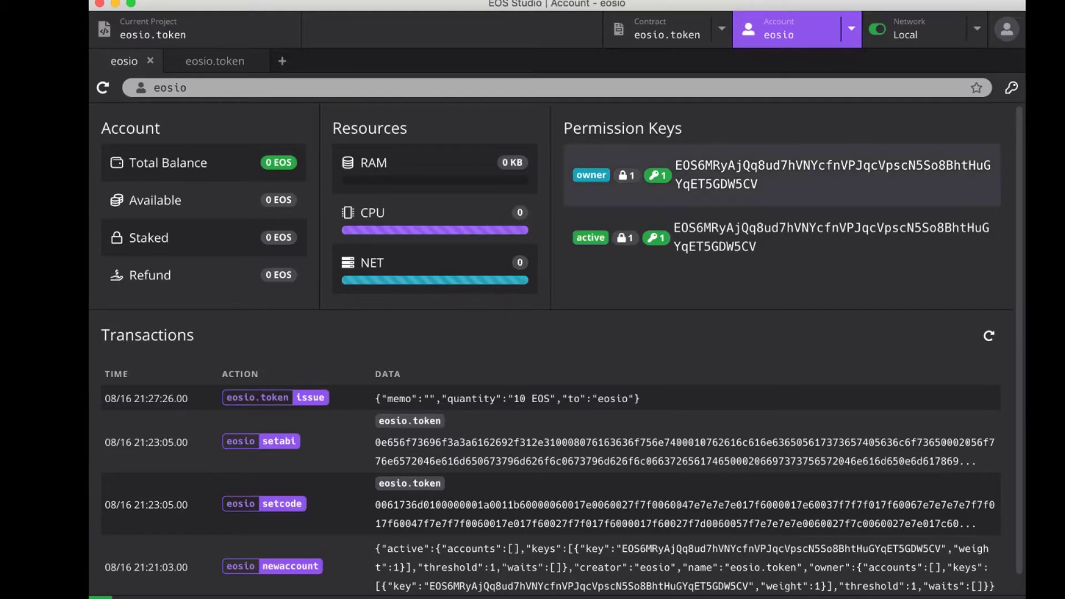
# On the eosio.token contract page, load the bookmarked call "issue 10 EOS to eosio"
pyautogui.click(666, 28)
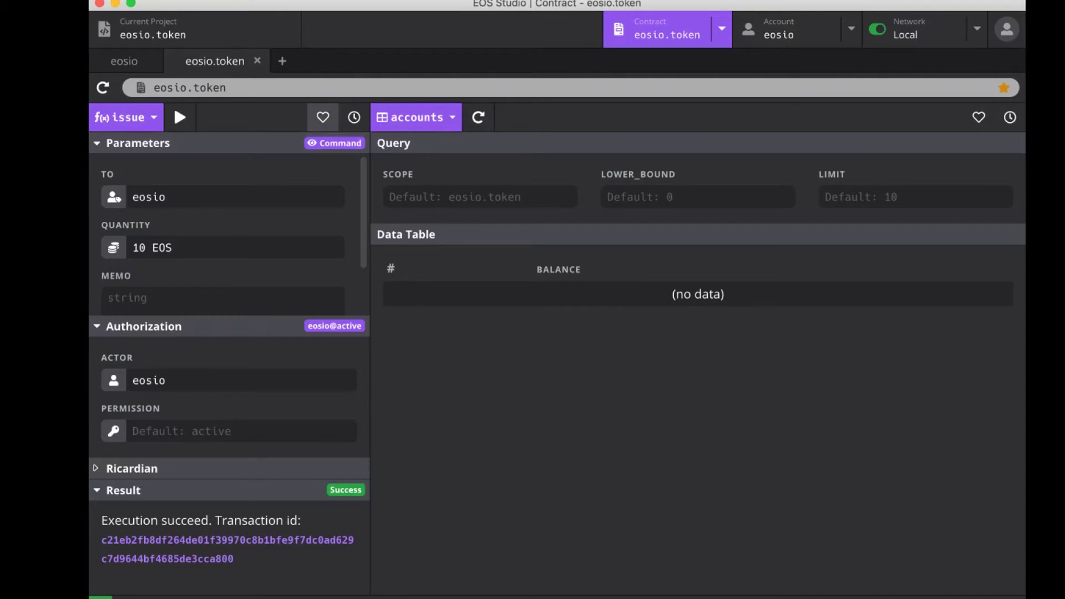
pyautogui.click(322, 118)
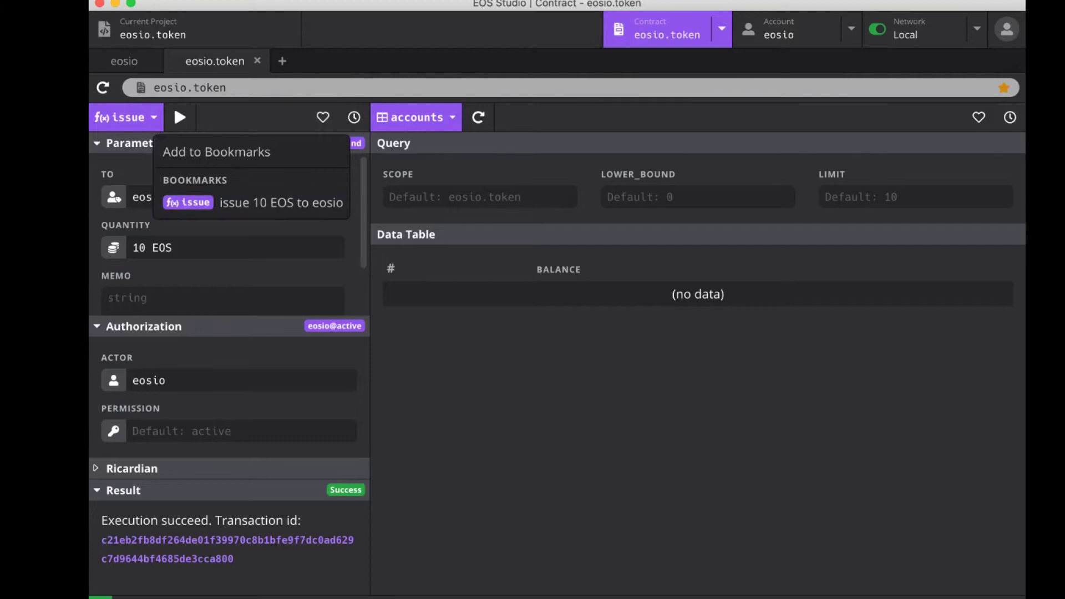
pyautogui.click(253, 202)
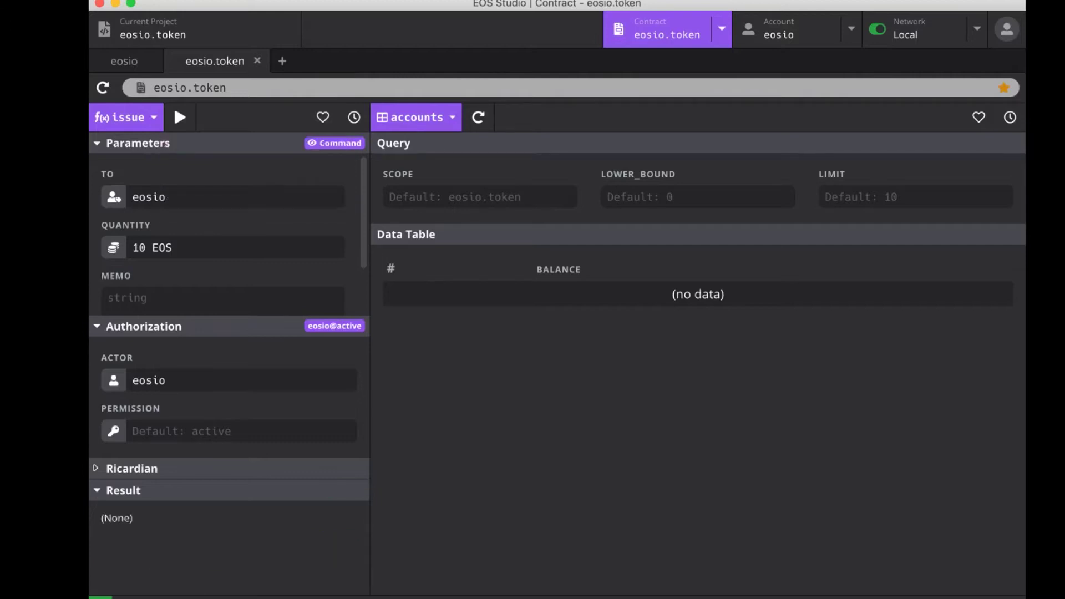
pyautogui.click(322, 117)
pyautogui.click(251, 152)
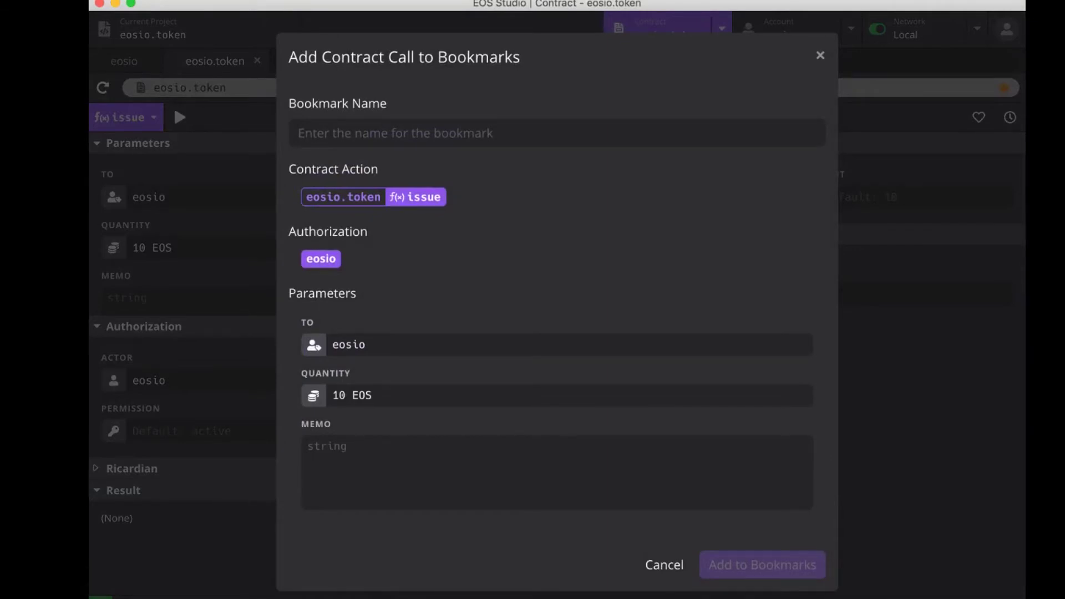
pyautogui.click(299, 133)
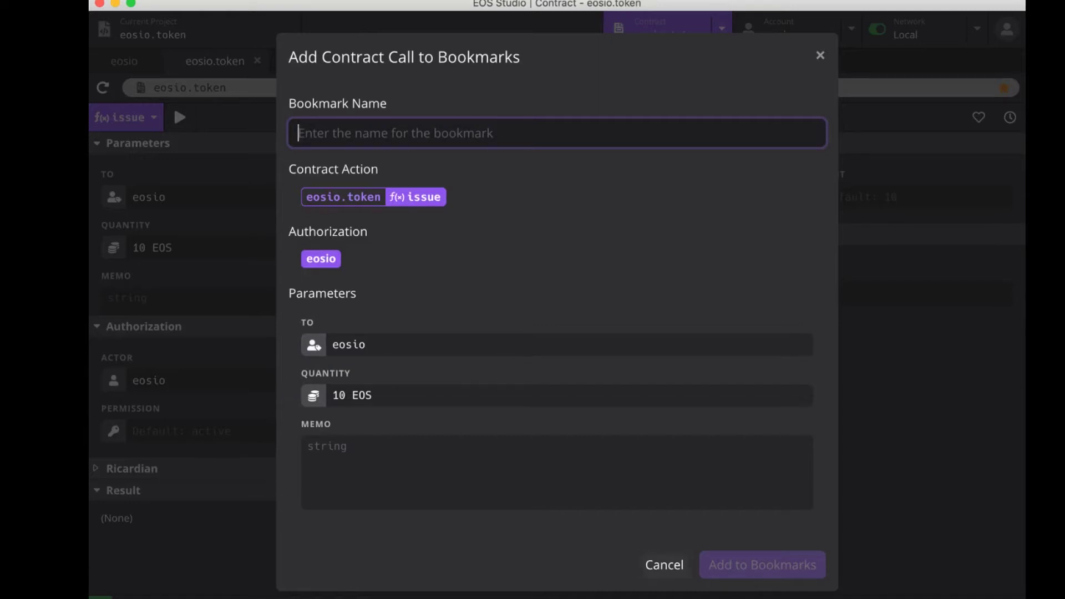
pyautogui.press('Escape')
# Load the saved "issue 10 EOS to eosio" call from the contract bookmarks again
pyautogui.click(322, 117)
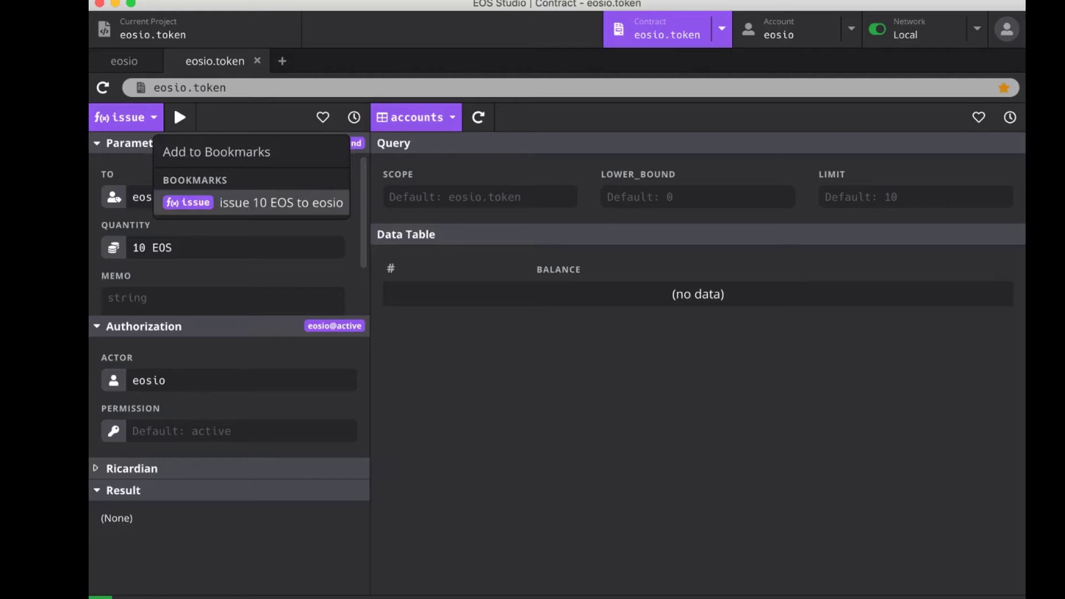
pyautogui.click(252, 202)
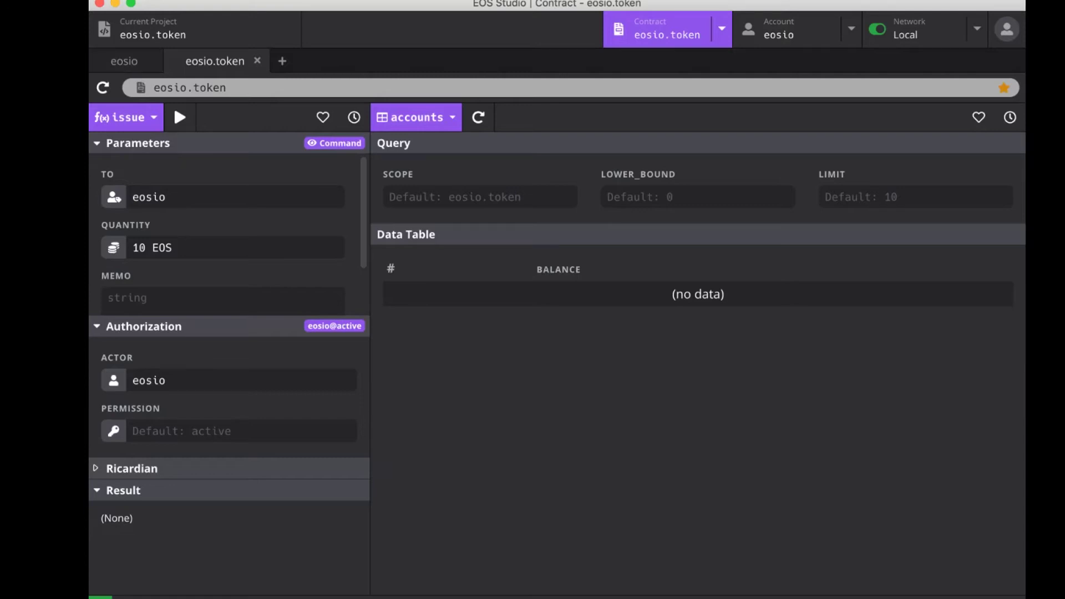
# Open the starred eosio.token account and review its transaction history
pyautogui.click(787, 29)
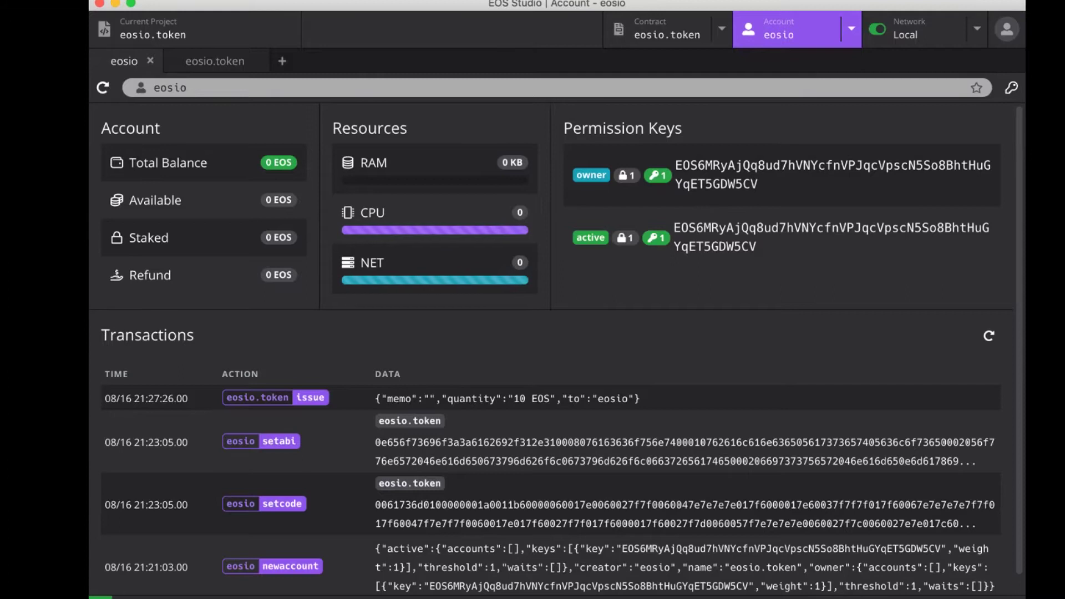
pyautogui.click(851, 28)
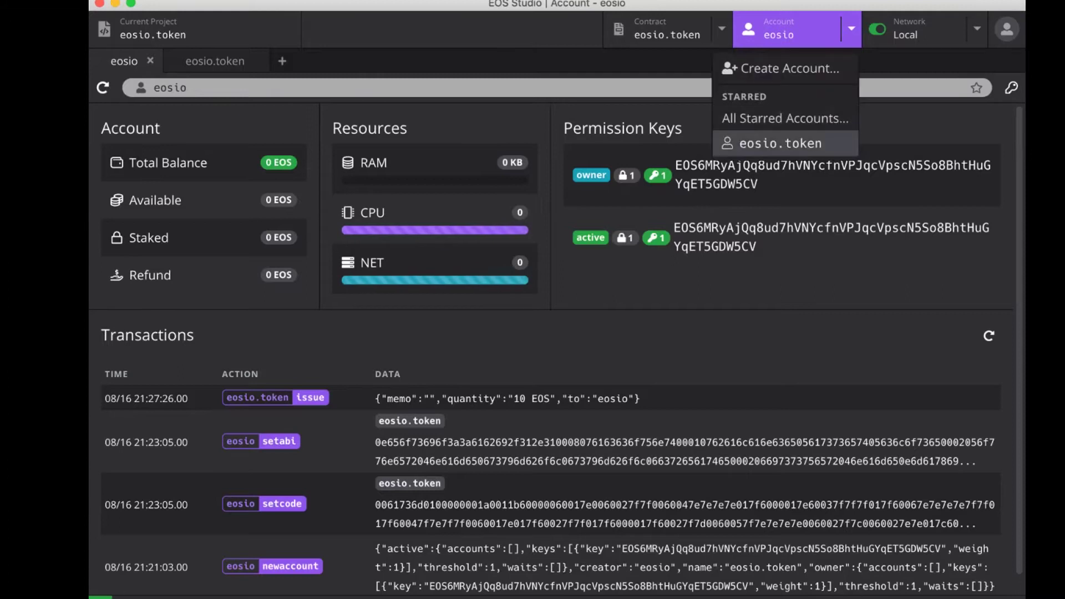
pyautogui.click(782, 143)
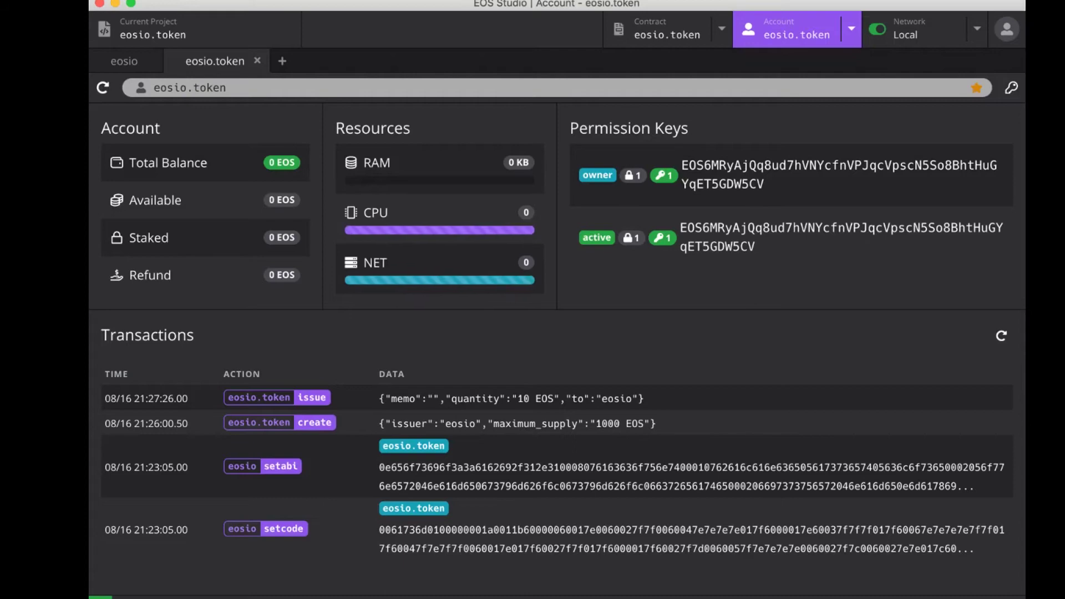
# Revisit the project source and the eosio.token account, and examine the list of actions available on the contract
pyautogui.click(152, 29)
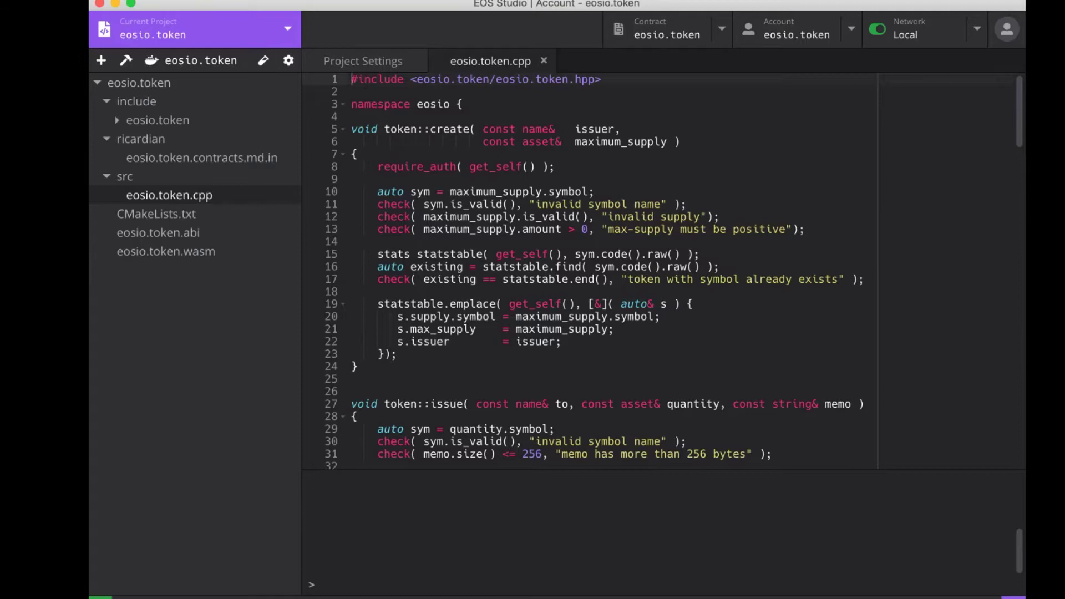
pyautogui.click(796, 29)
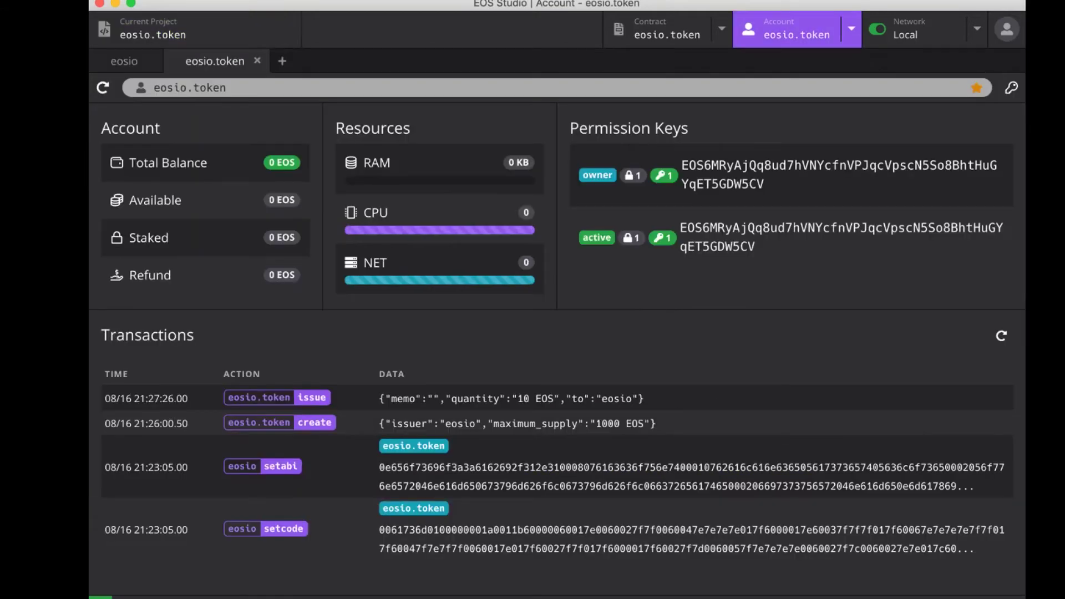
pyautogui.click(666, 29)
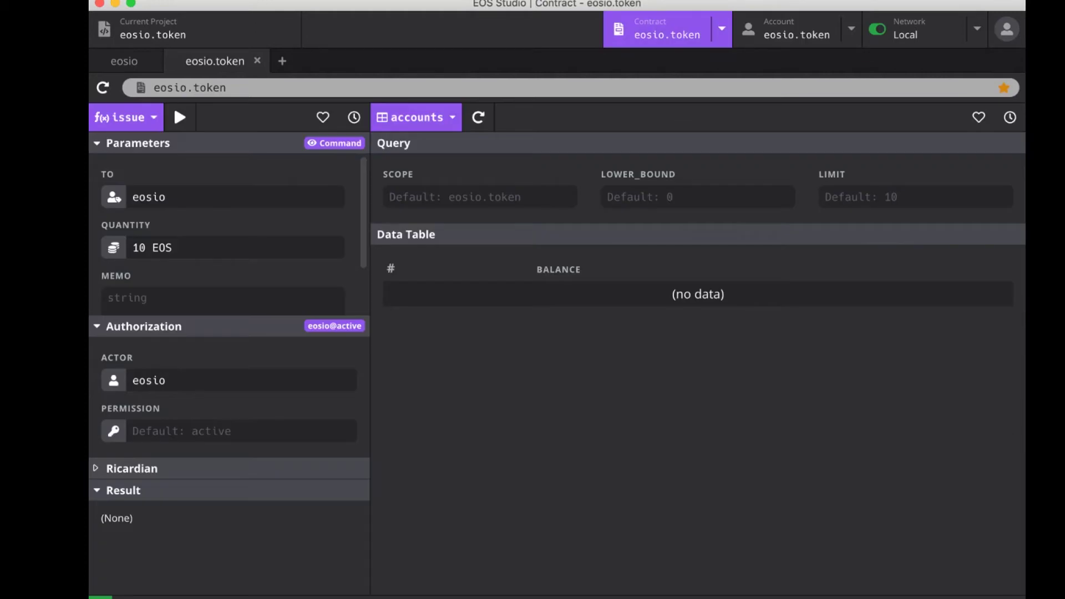
pyautogui.click(126, 117)
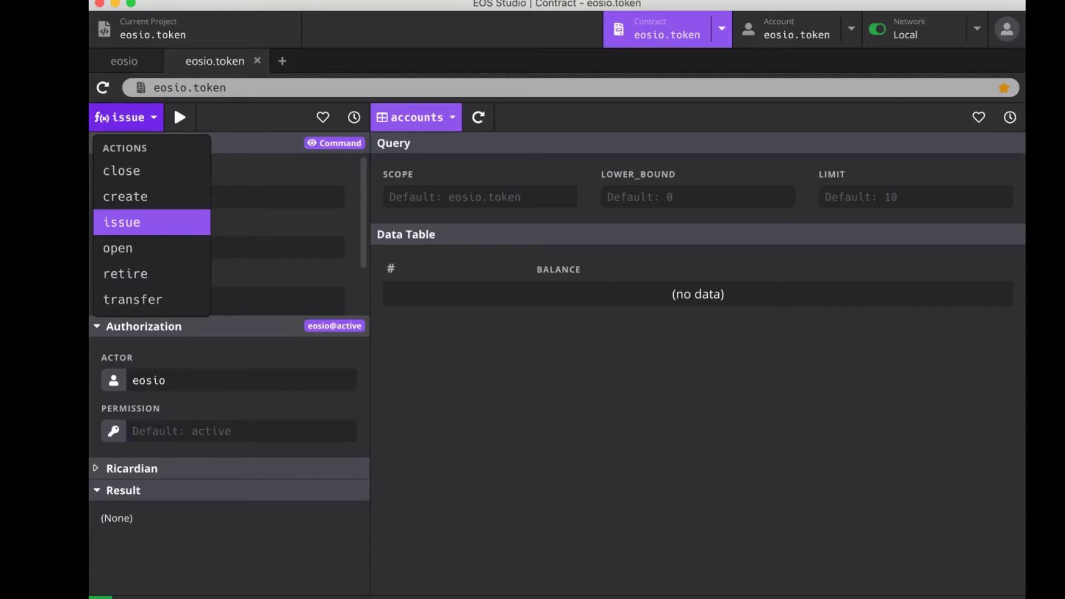
# Open the project's eosio.token.abi and eosio.token.wasm build files and examine their contents
pyautogui.click(195, 28)
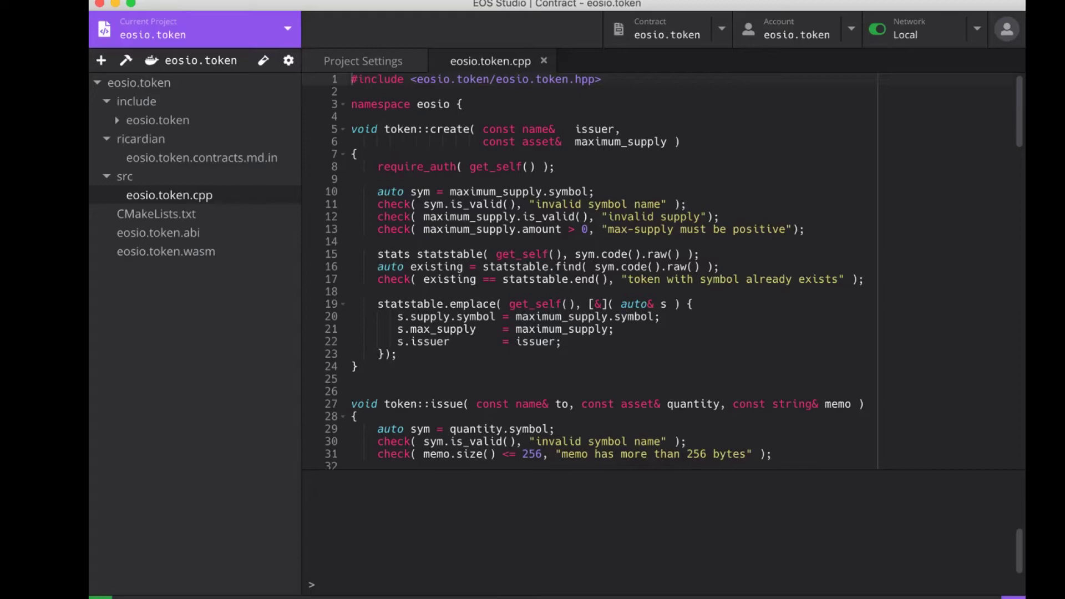
pyautogui.click(158, 232)
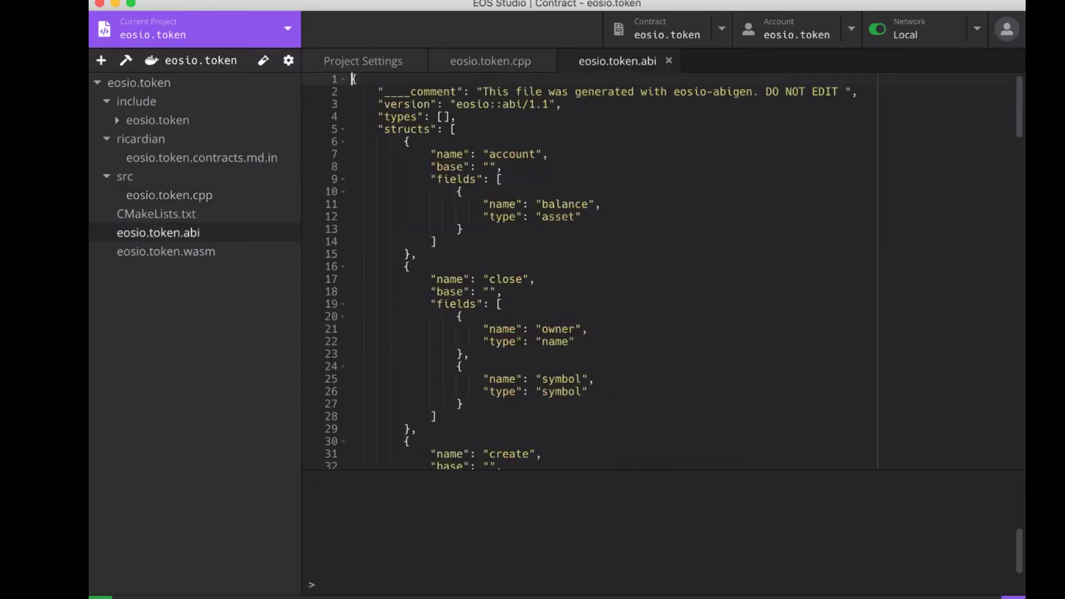
pyautogui.scroll(-15, 572, 272)
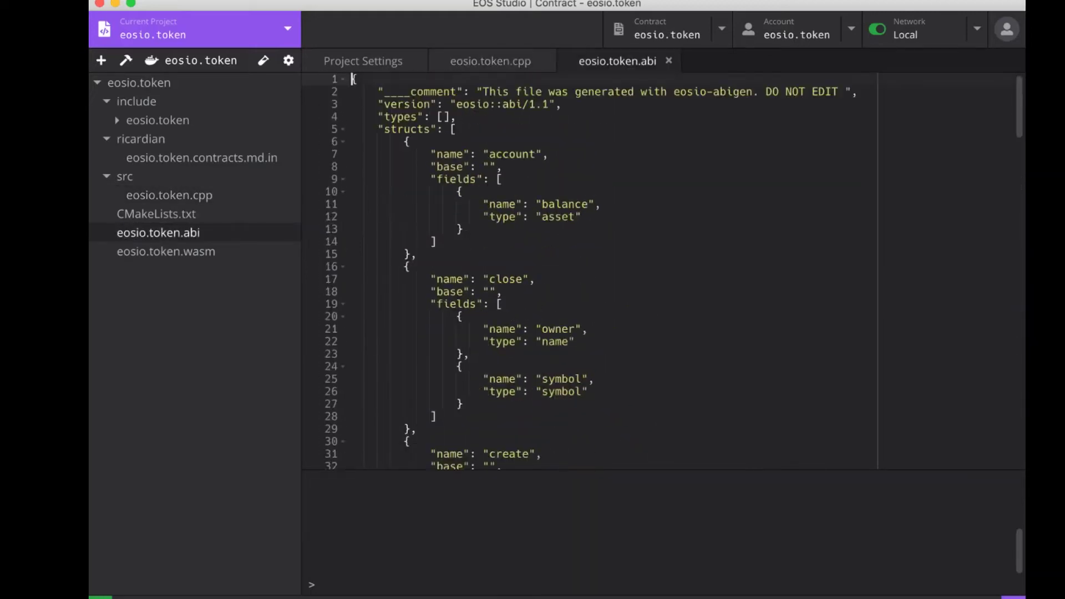
pyautogui.click(166, 251)
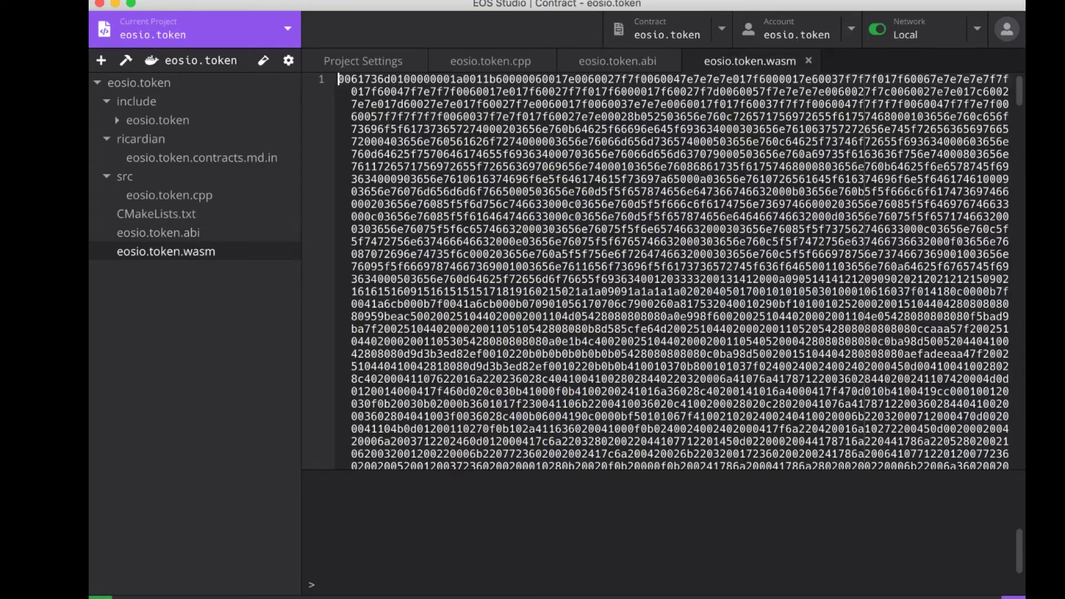
pyautogui.scroll(-15, 673, 272)
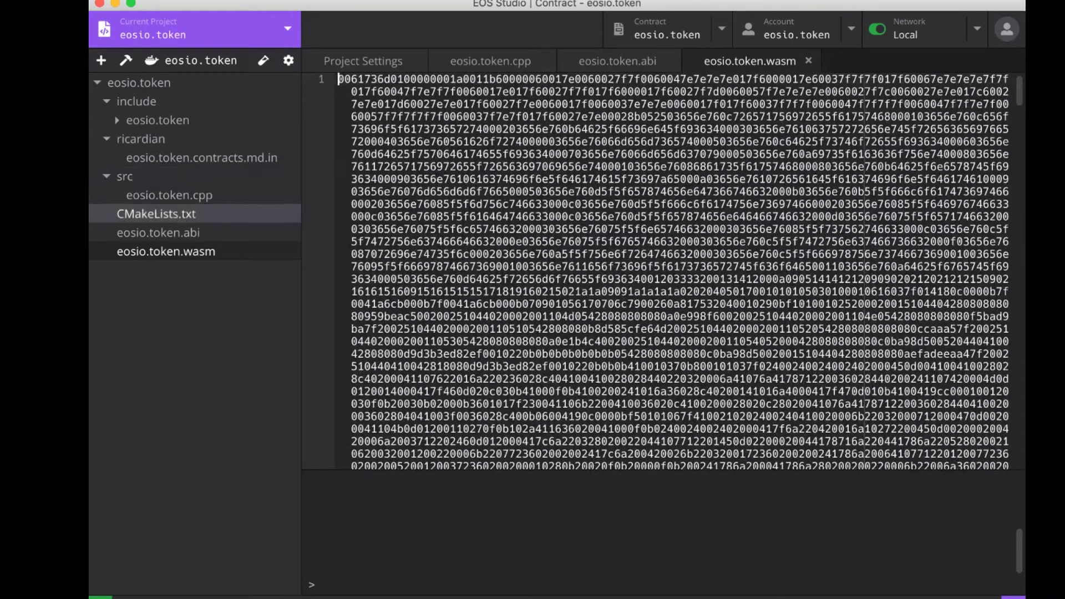
# Look over the eosio.token.cpp source, the project settings and the ABI file, ending on the source
pyautogui.click(170, 194)
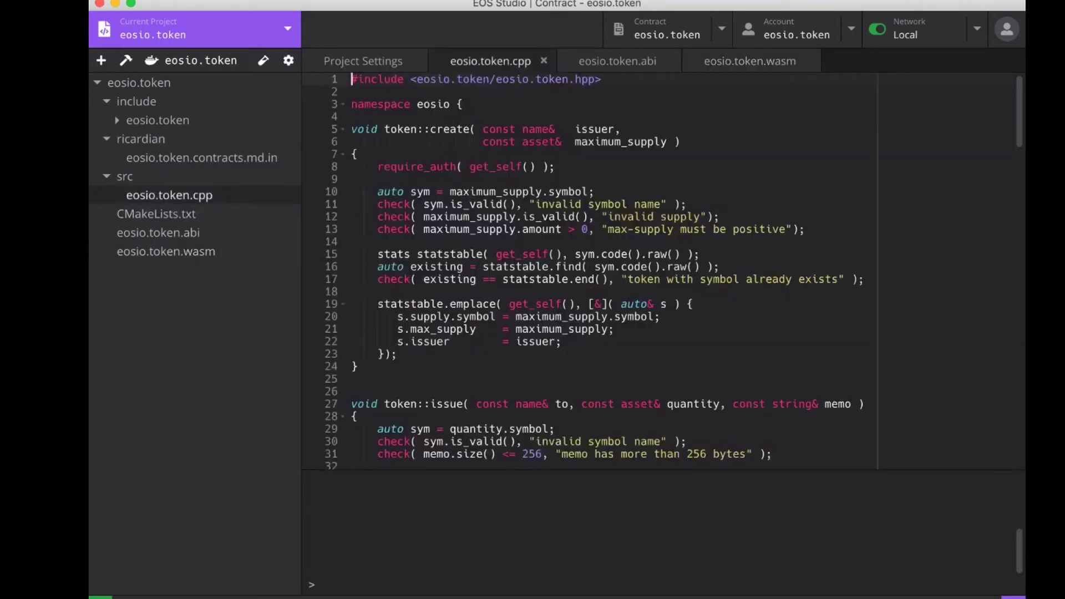
pyautogui.click(363, 61)
pyautogui.click(490, 61)
pyautogui.click(617, 61)
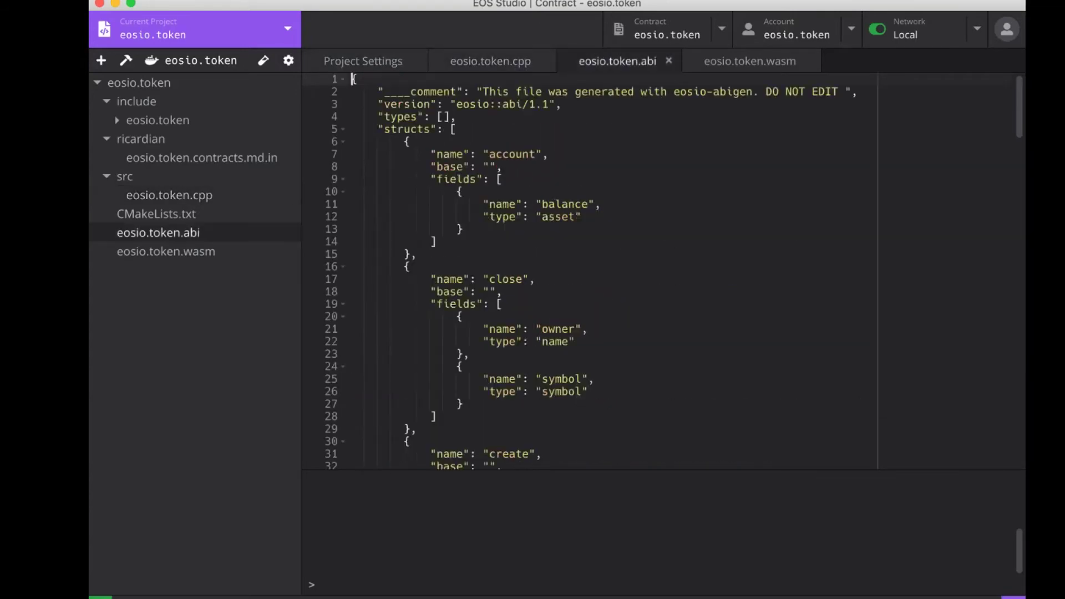
pyautogui.click(490, 61)
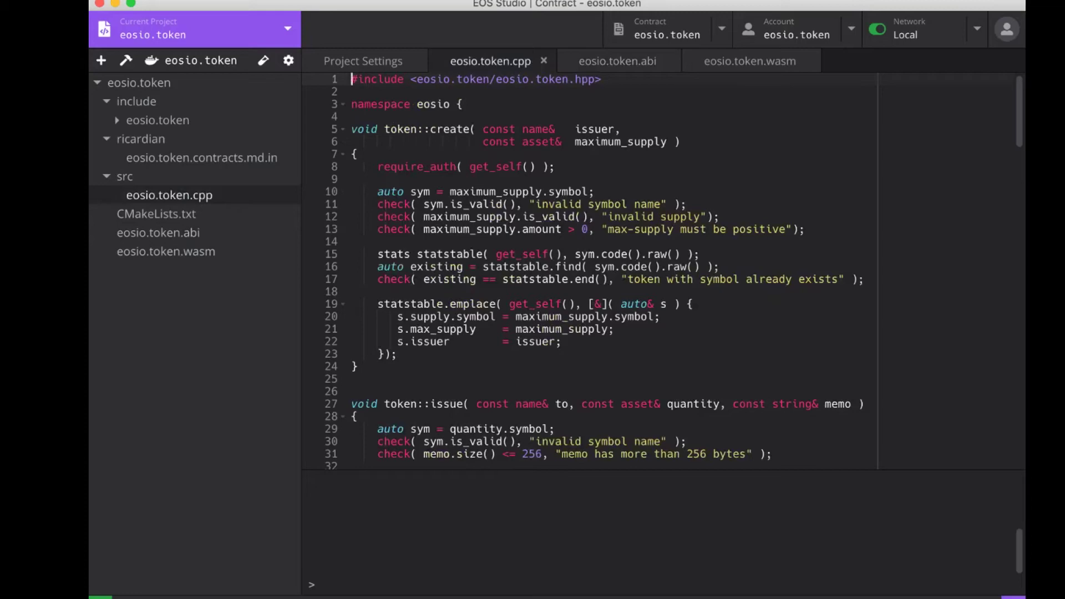
# Check the eosio.token account and choose the transfer action on the eosio.token contract
pyautogui.click(787, 29)
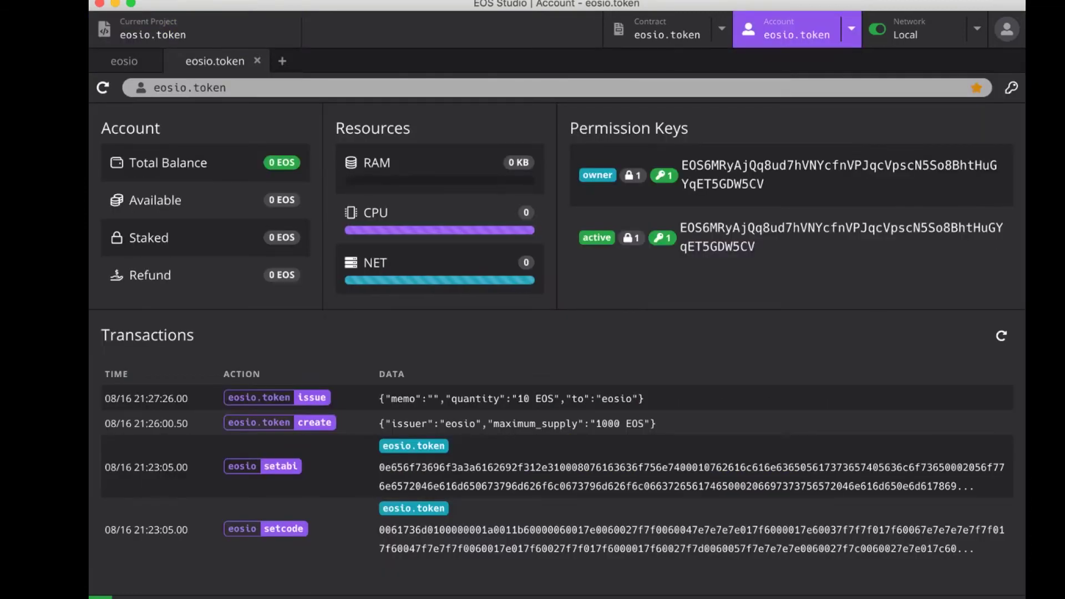
pyautogui.click(660, 29)
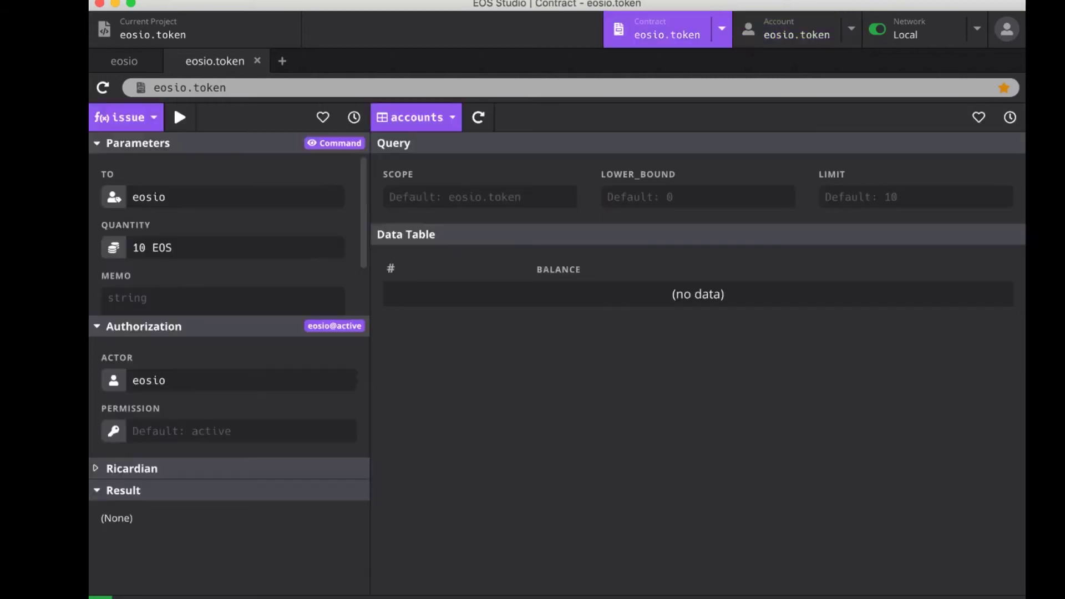
pyautogui.click(126, 117)
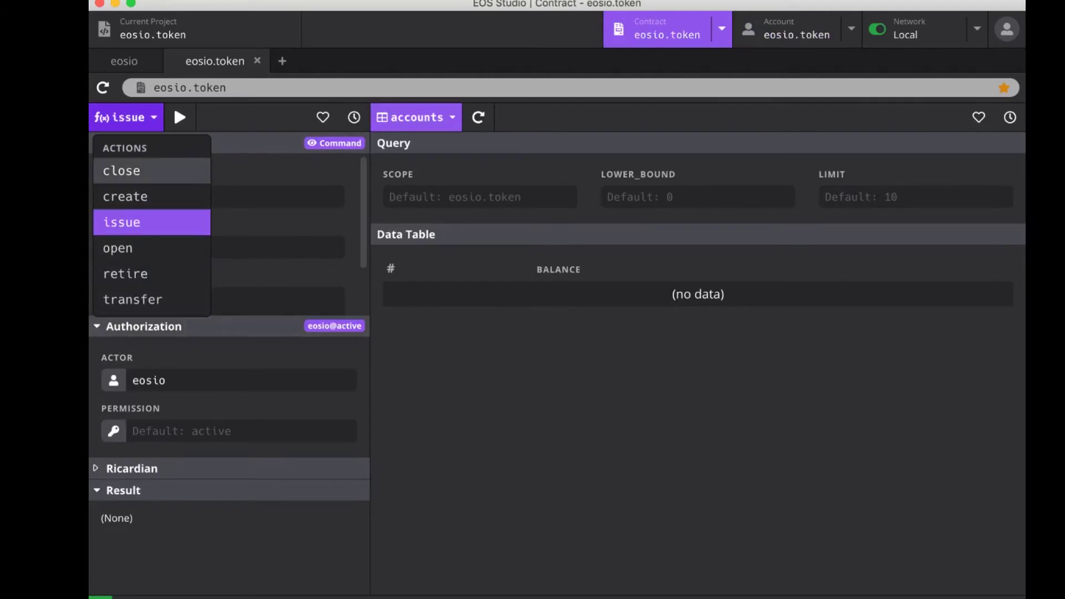
pyautogui.click(133, 300)
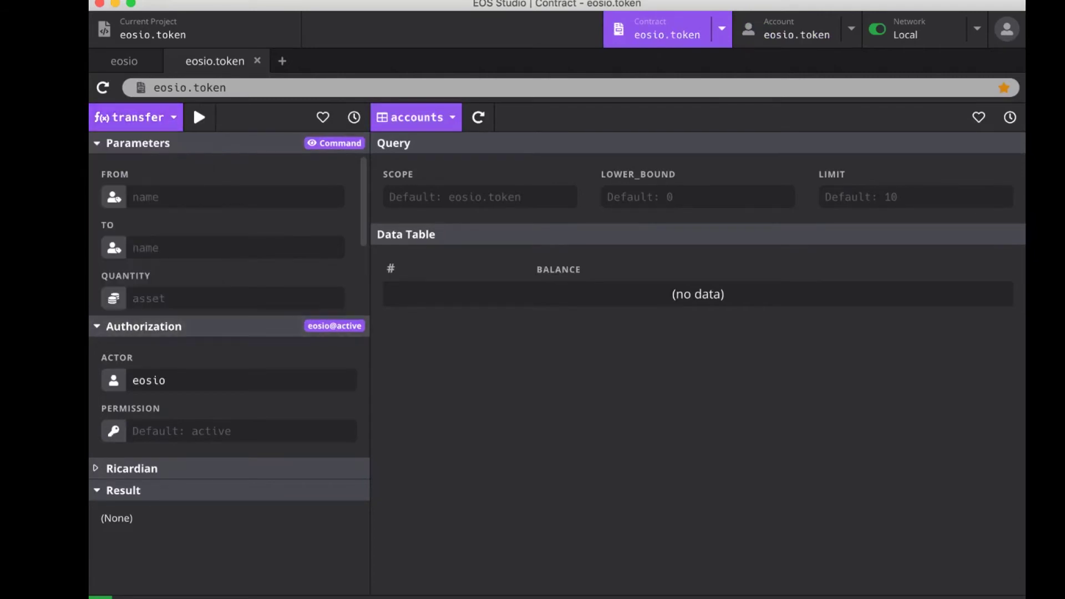
# Examine the transfer action's parameters and the contract's list of actions, keeping transfer selected
pyautogui.click(134, 197)
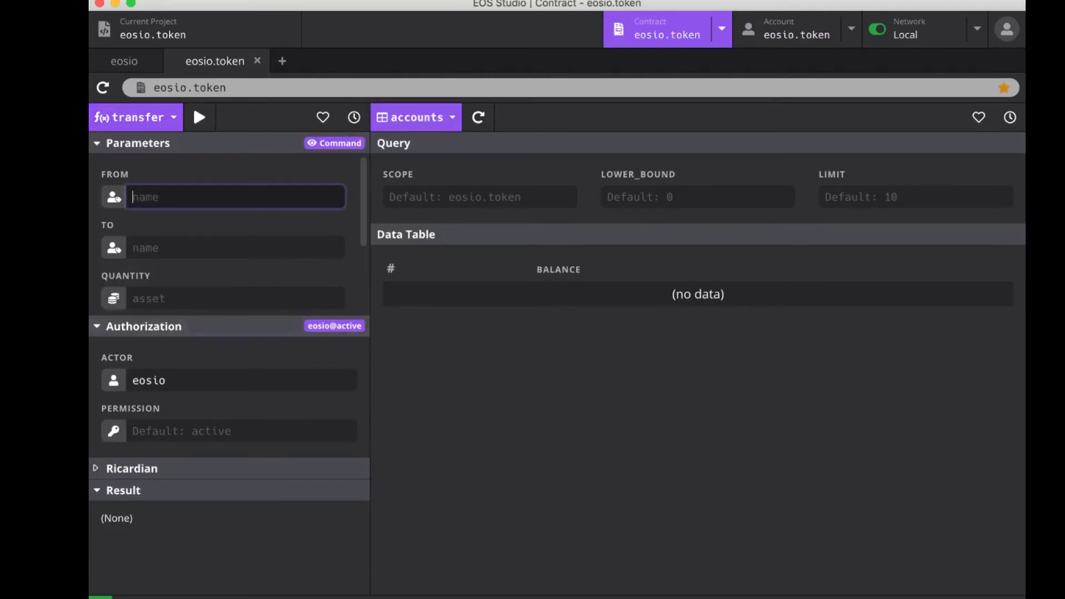
pyautogui.click(136, 117)
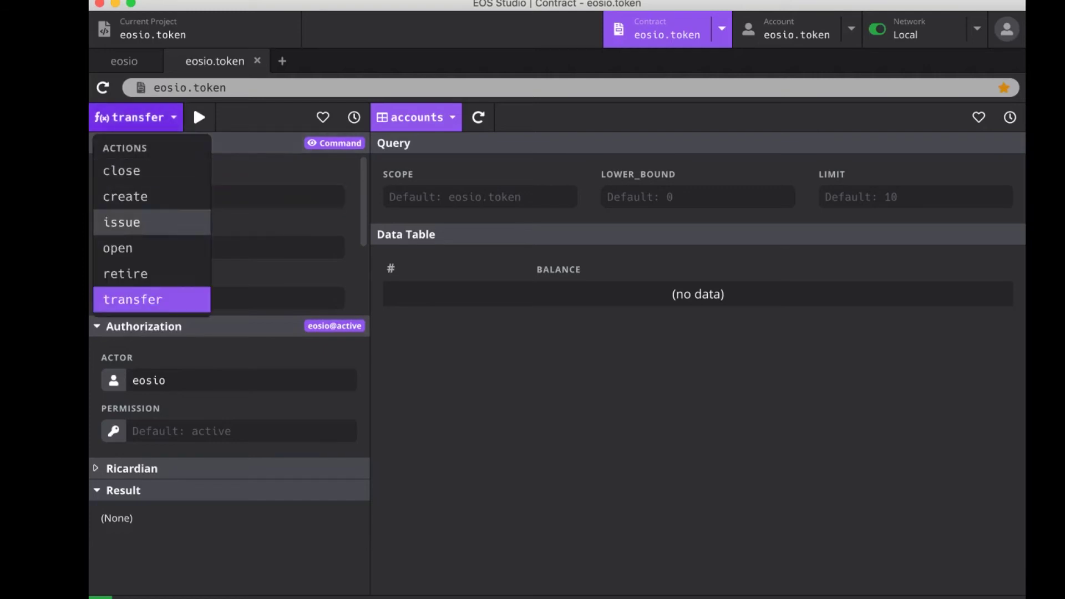
pyautogui.press('Down')
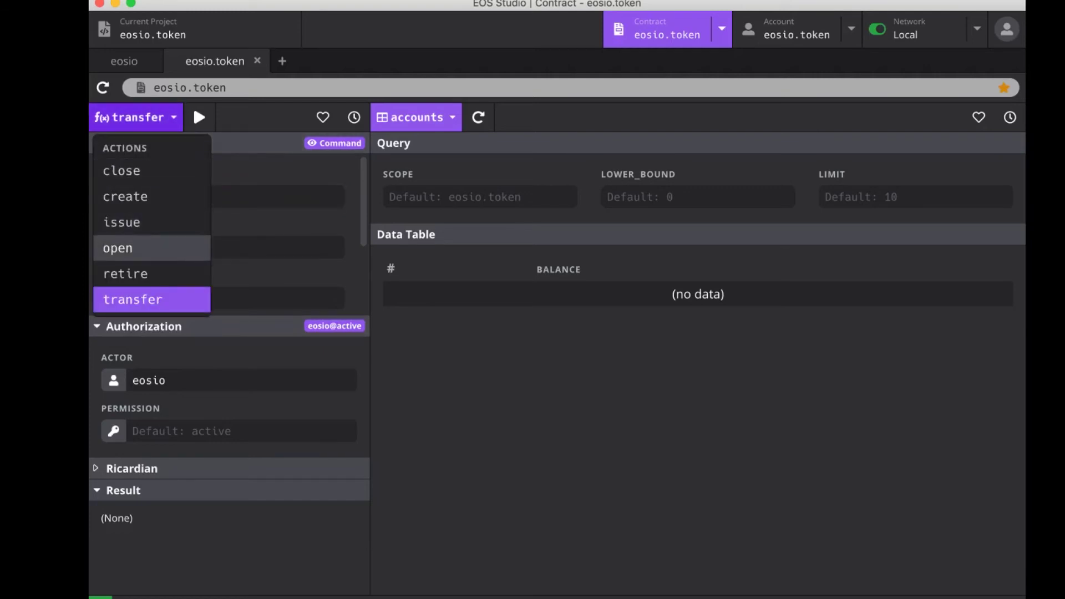
pyautogui.press('Down')
pyautogui.press('Down')
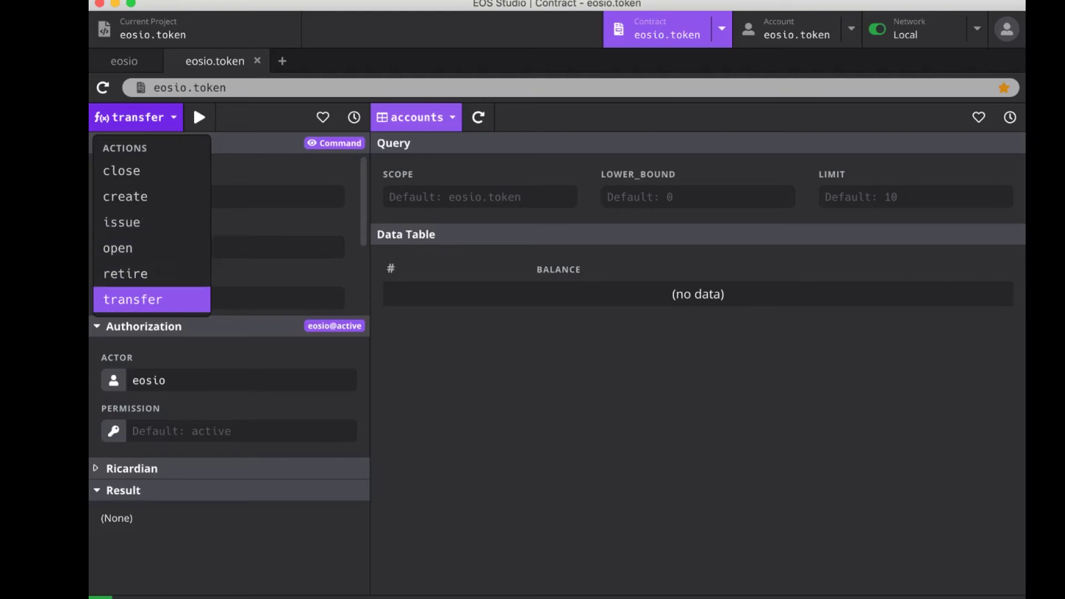
pyautogui.press('Return')
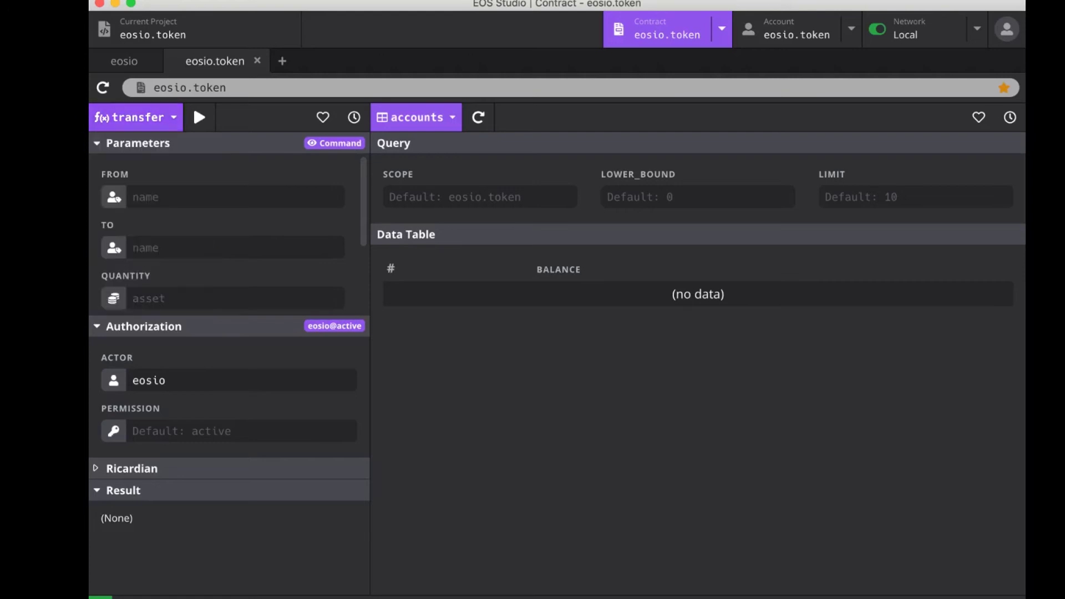